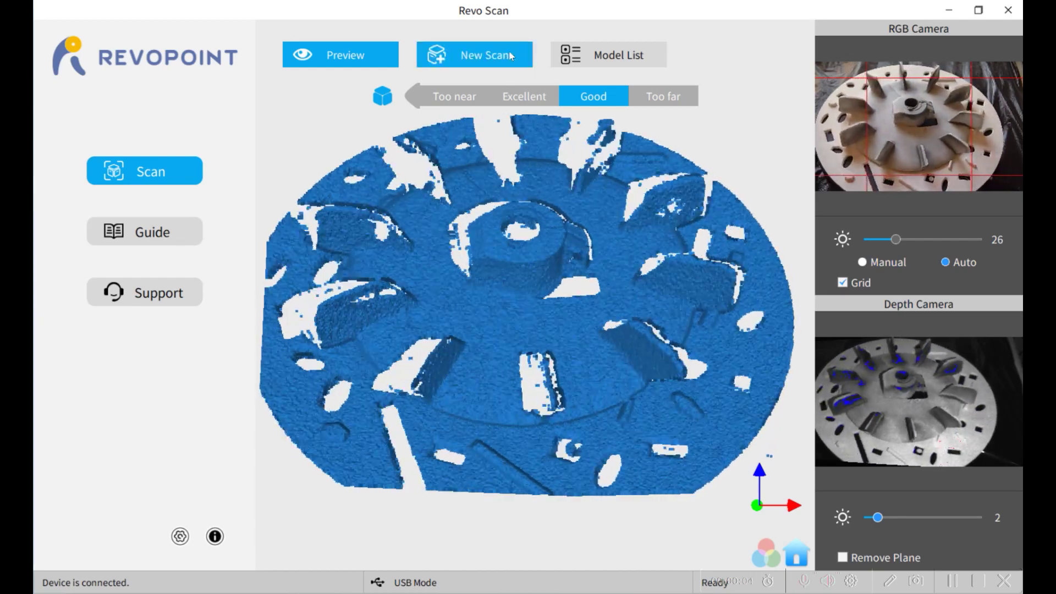
- Scan the flat-lying fan with default High Accuracy/Features/No Color settings, stopping at 378 frames
left_click(510, 55)
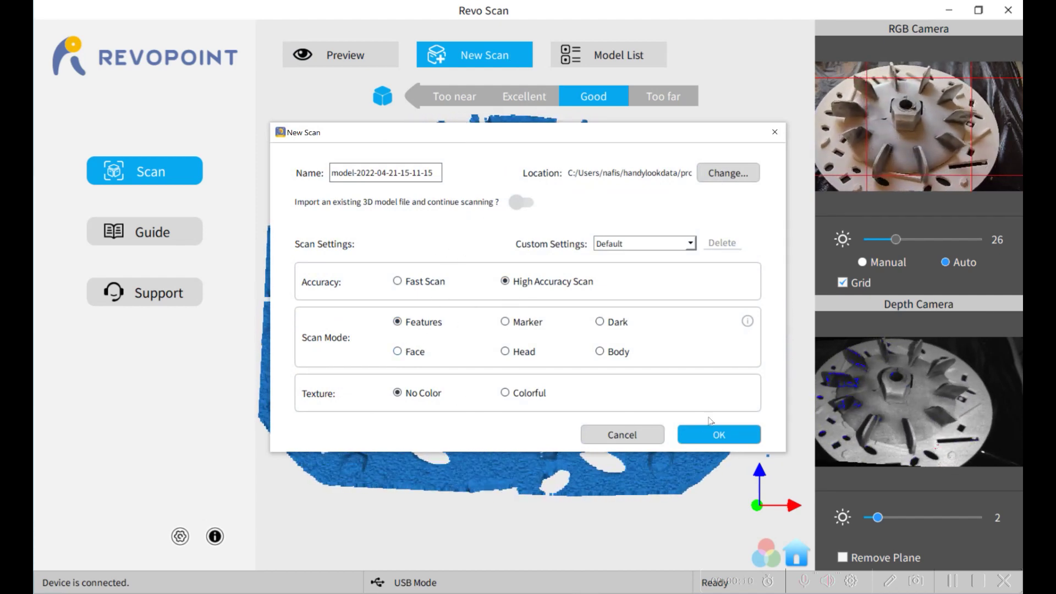
left_click(709, 433)
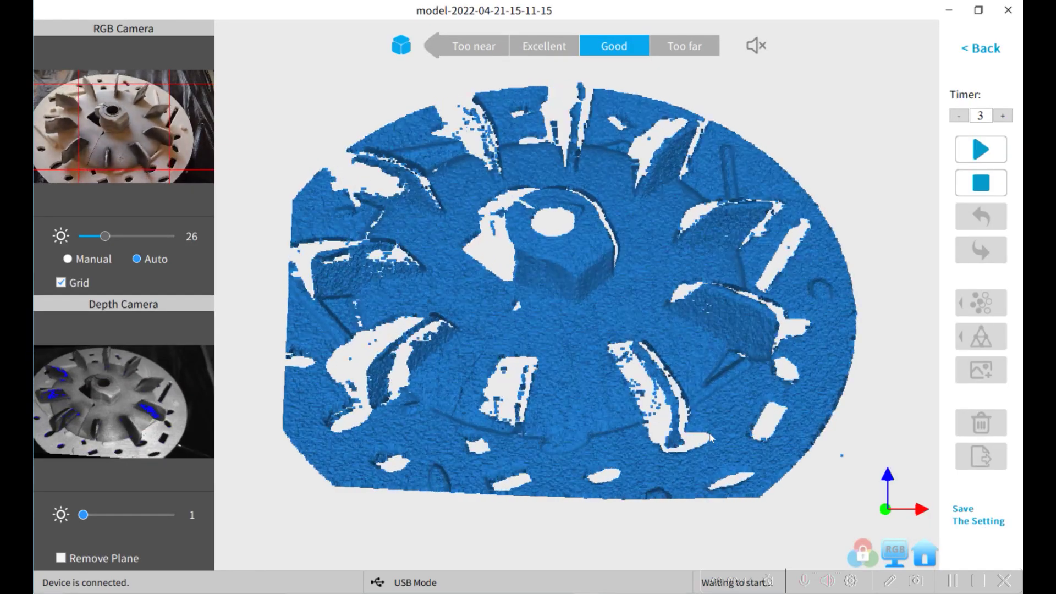
left_click(976, 146)
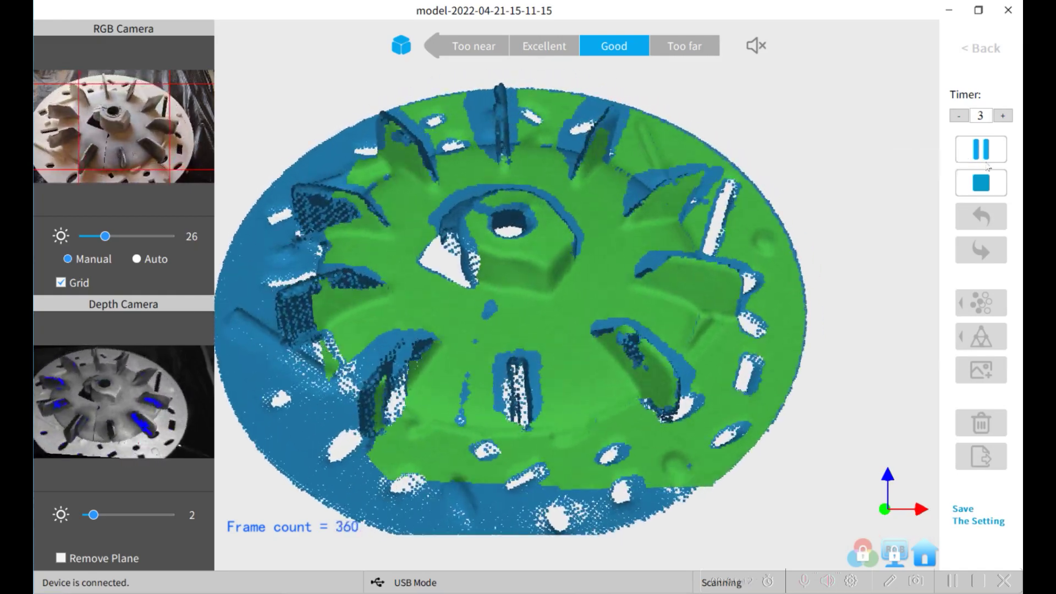
left_click(988, 189)
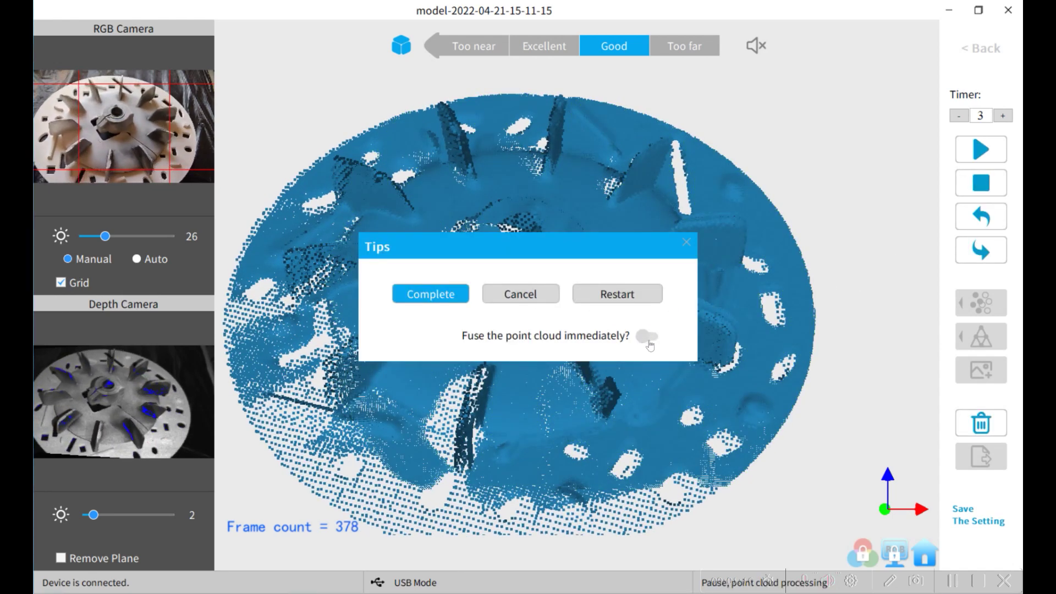
- Keep the captured frames and fuse them at a manual 0.1 mm point pitch into 6,059,093 points
left_click(453, 299)
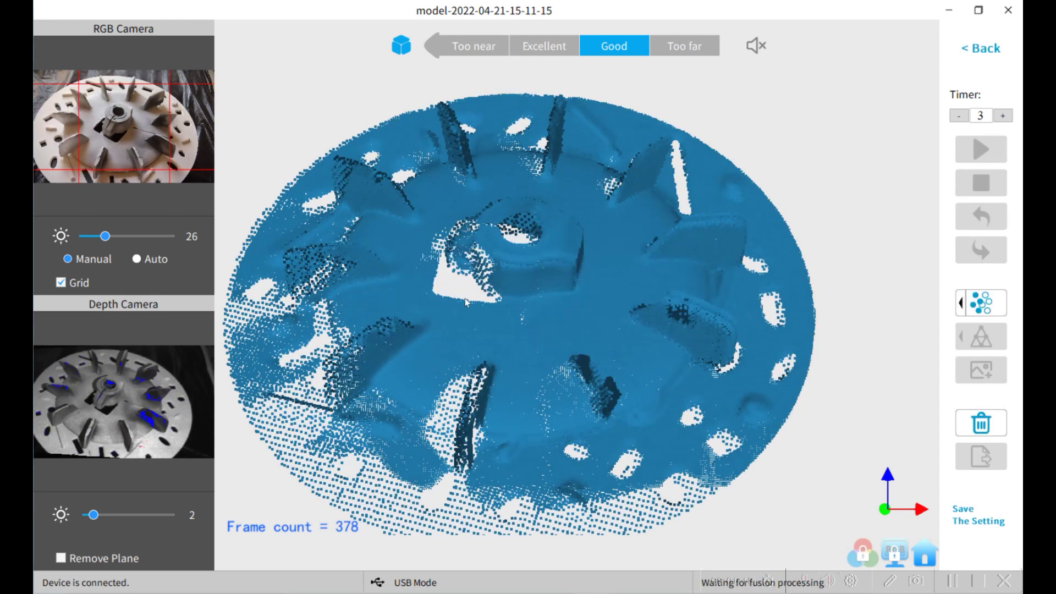
left_click(961, 304)
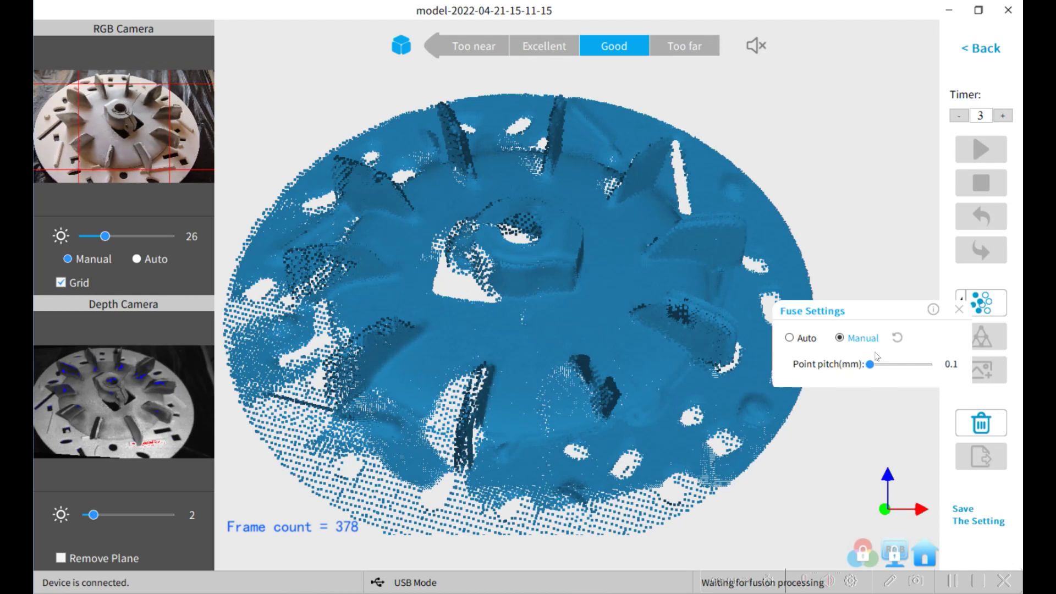
left_click(959, 311)
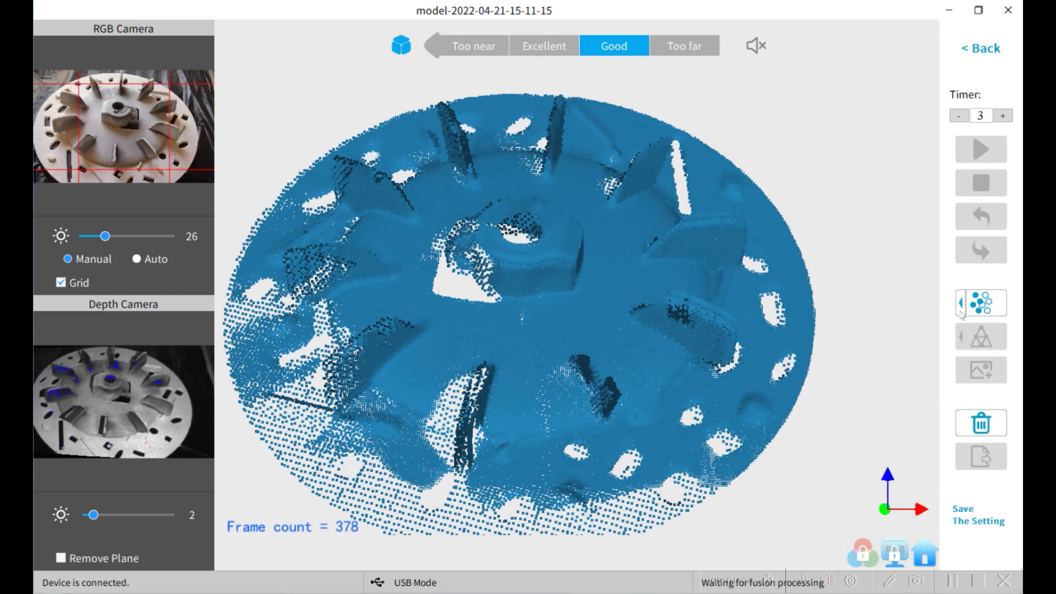
left_click(987, 307)
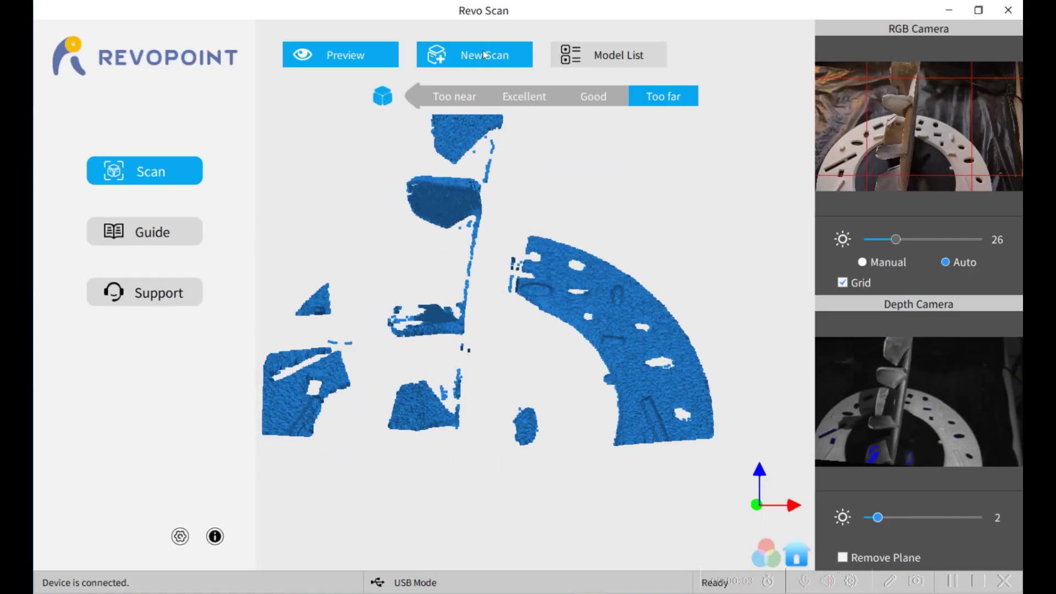
left_click(484, 54)
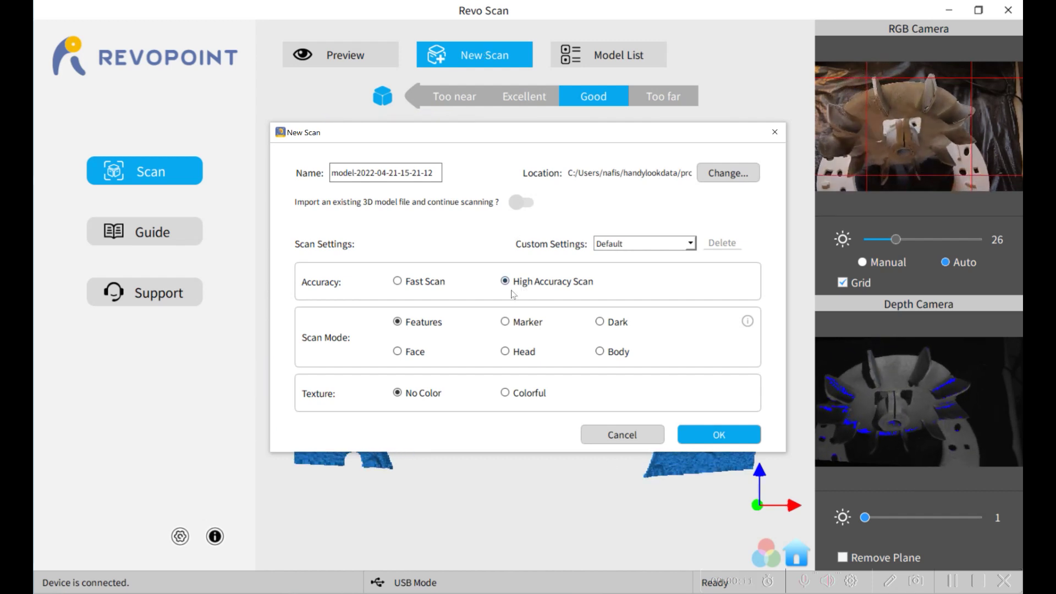
- Scan the fan standing upright on its edge with default settings and keep the frames
left_click(701, 434)
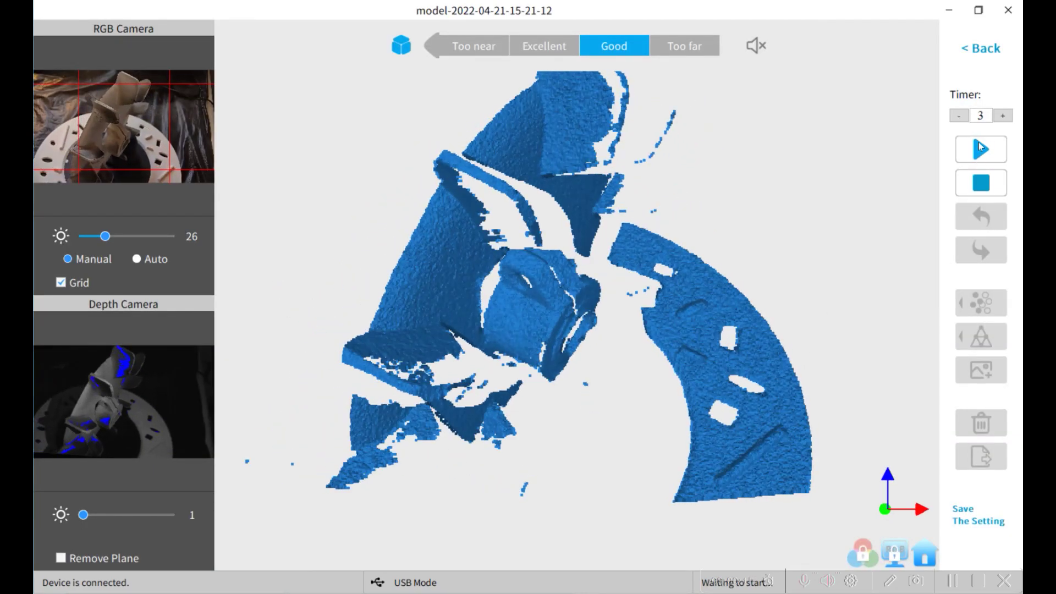
left_click(979, 144)
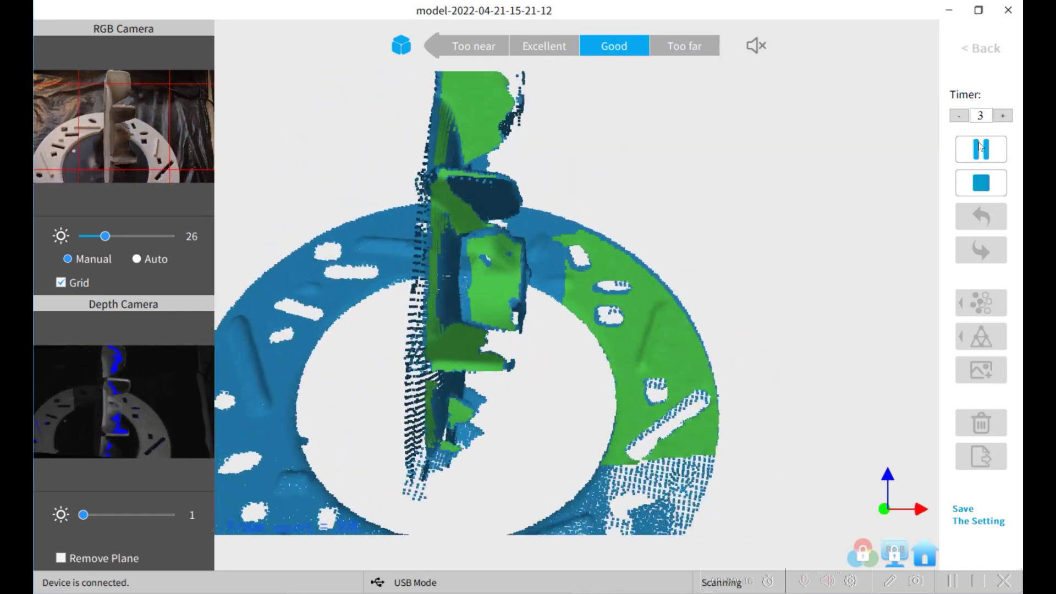
left_click(988, 185)
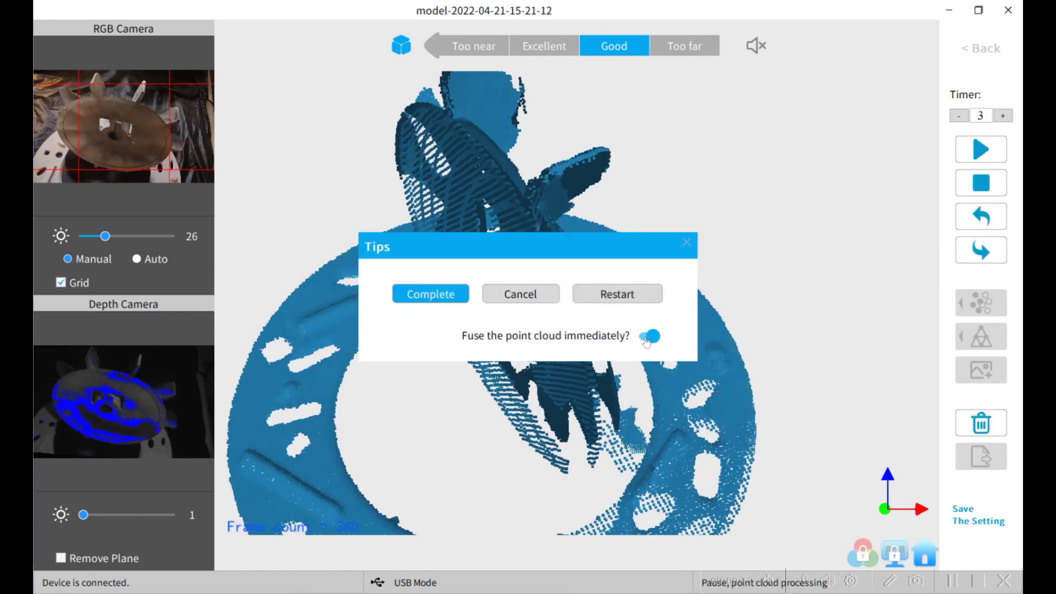
left_click(453, 296)
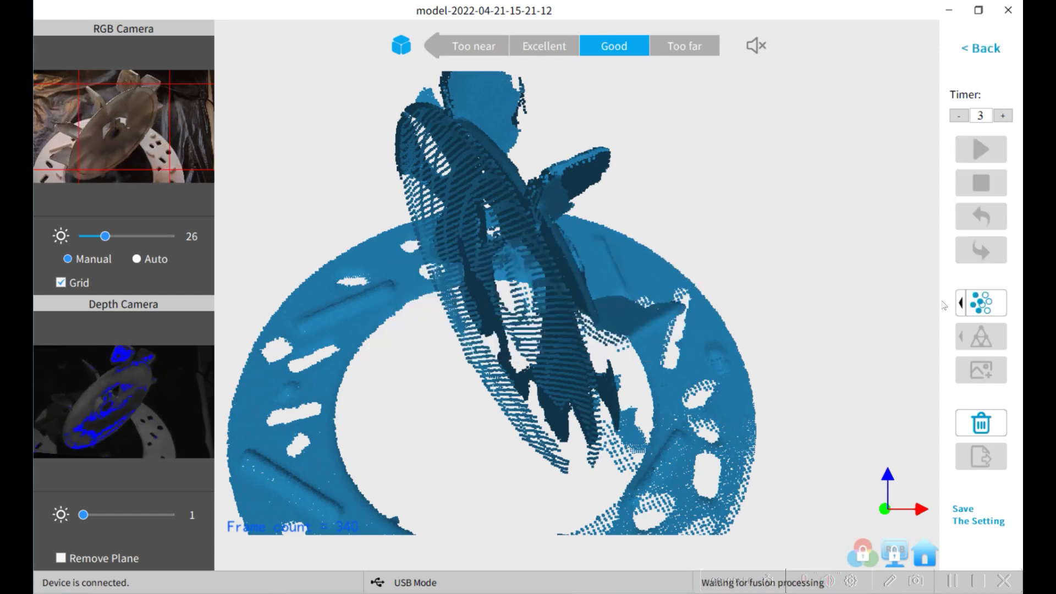
- Fuse the second scan's point cloud into 4,308,744 points
left_click(961, 304)
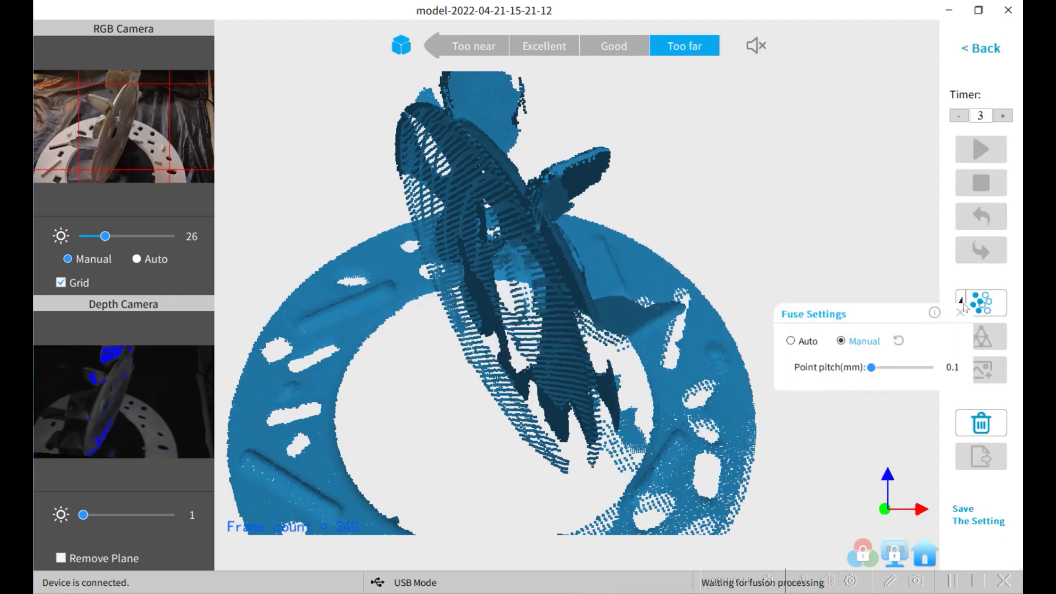
left_click(959, 313)
left_click(975, 311)
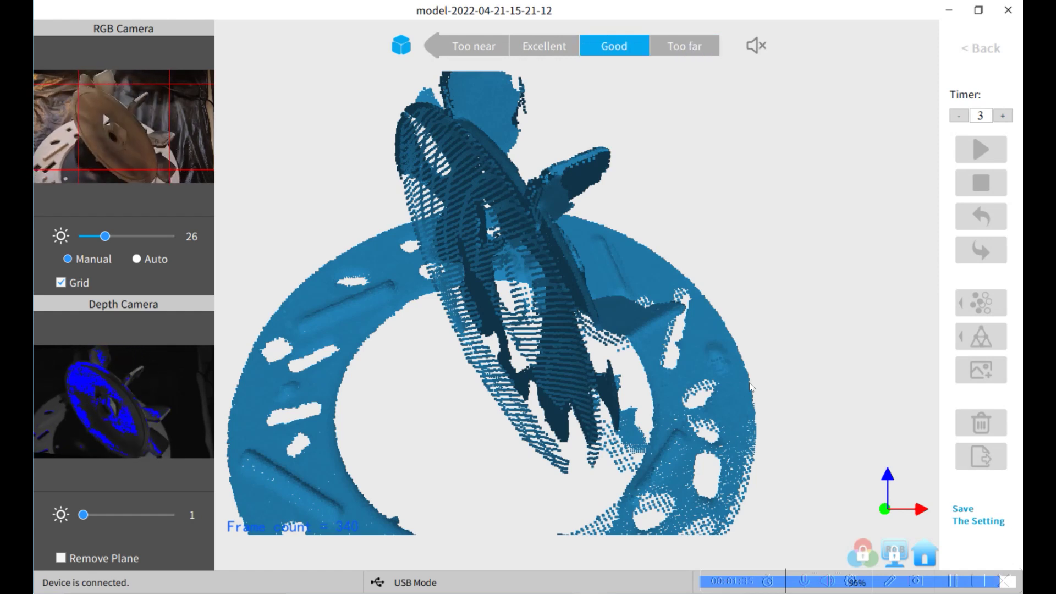
key("space")
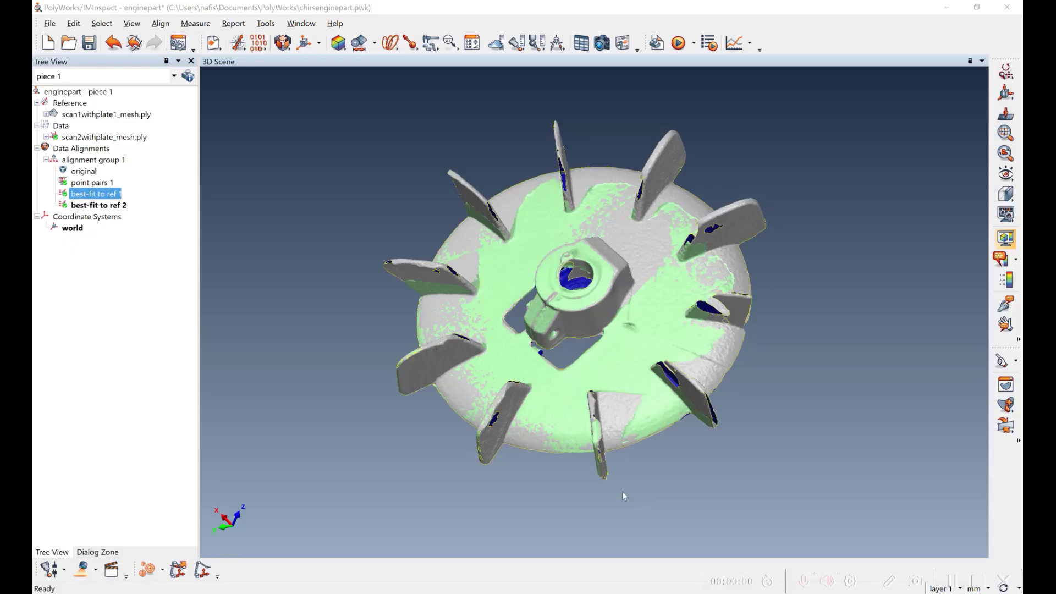
- Orbit the best-fit-aligned fan scans in PolyWorks to inspect the alignment
left_click_drag(548, 411, 574, 350)
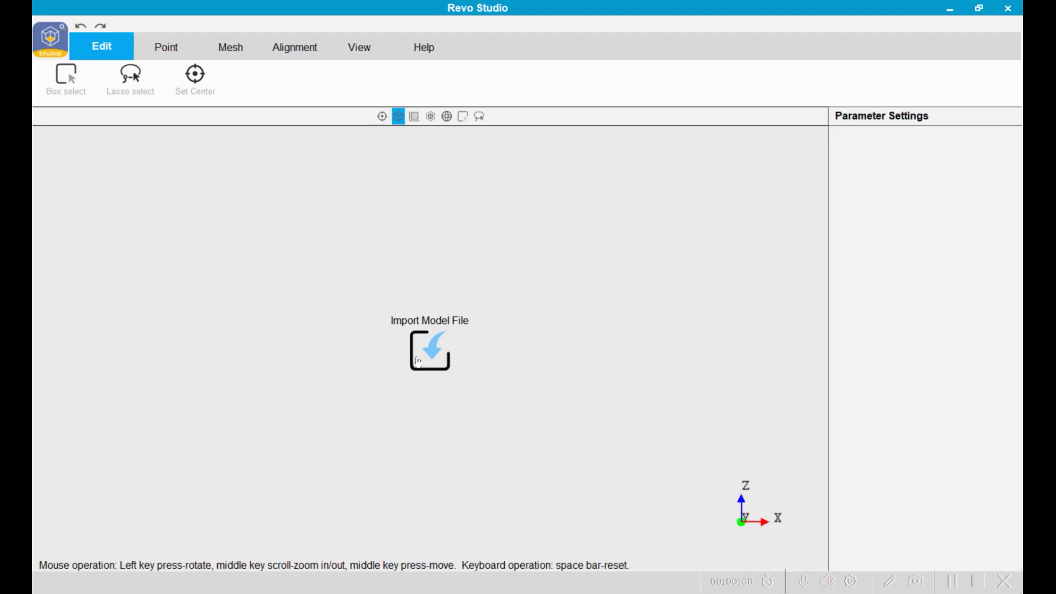
- Import scan1edited.ply and merge scan2edited.ply into it by feature alignment
left_click(435, 350)
left_click(264, 109)
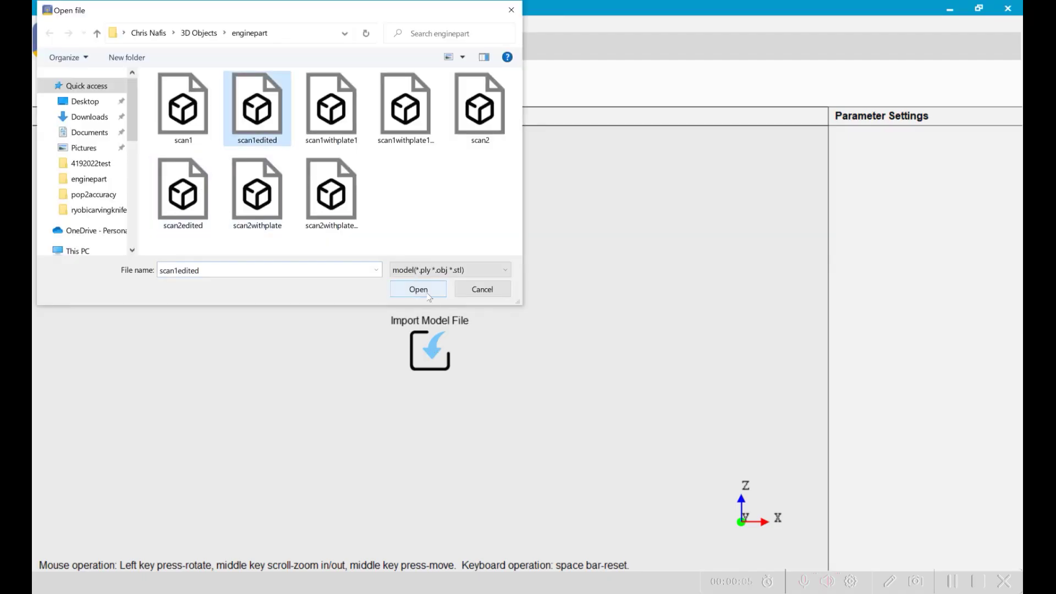
left_click(416, 291)
left_click(295, 46)
left_click(66, 77)
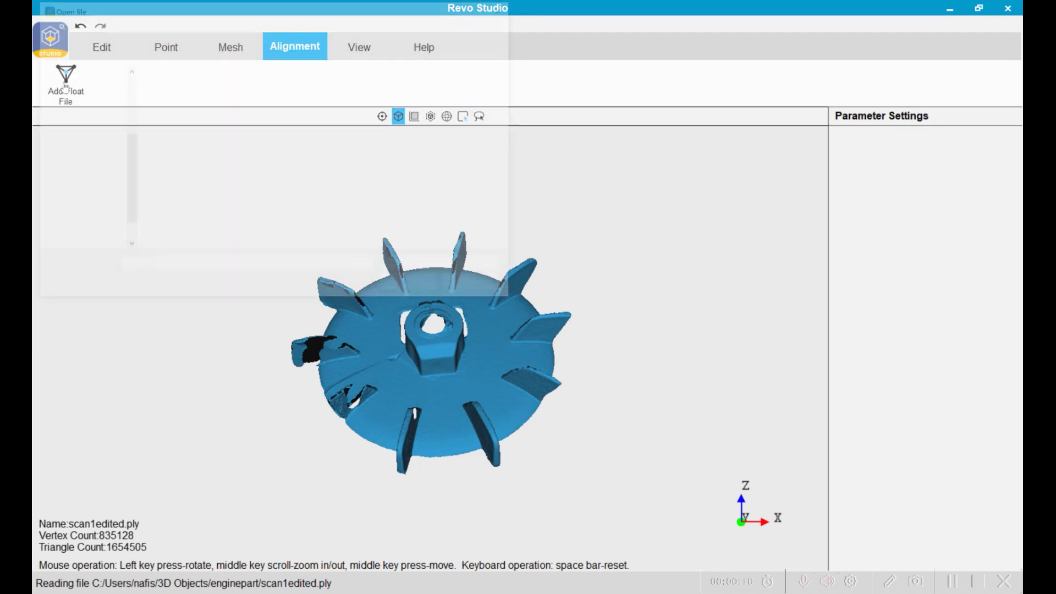
double_click(193, 199)
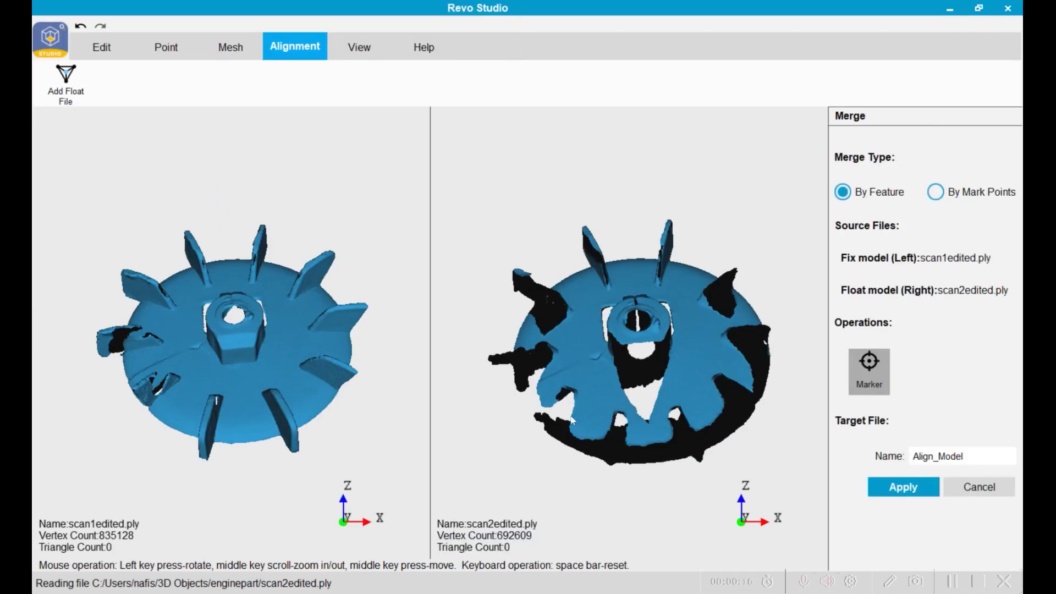
left_click(902, 487)
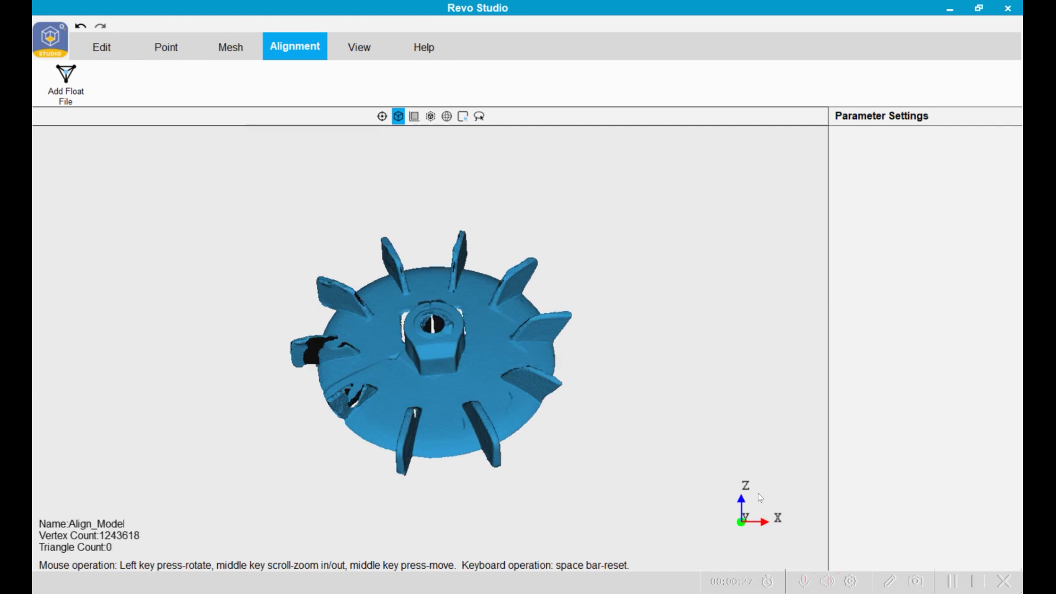
- Mesh the merged fan at rough level with Fill Hole off, giving 270,545 triangles
left_click_drag(501, 402, 482, 346)
left_click(166, 47)
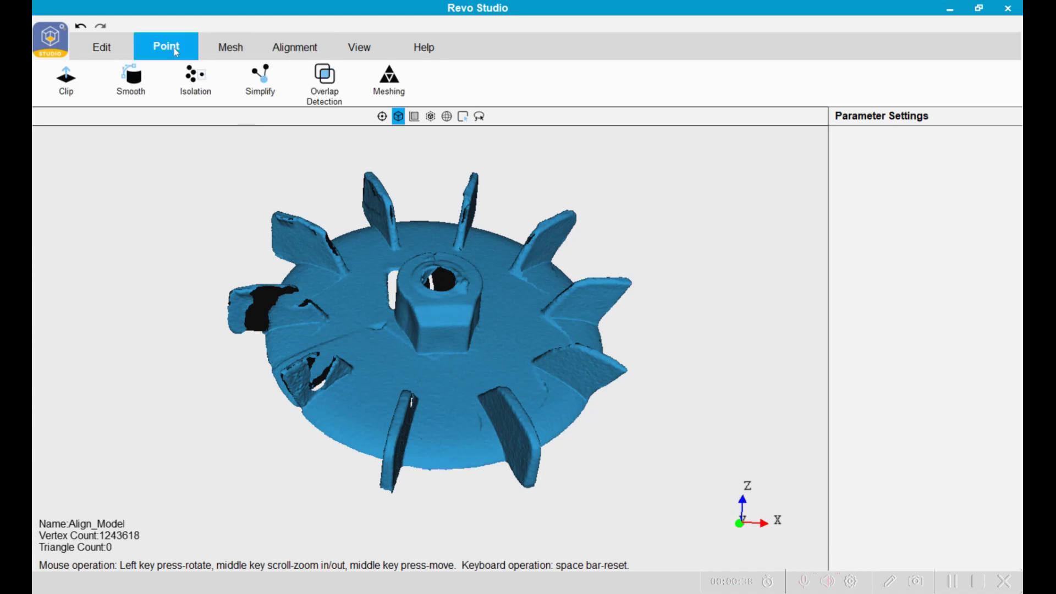
left_click(389, 83)
left_click(858, 248)
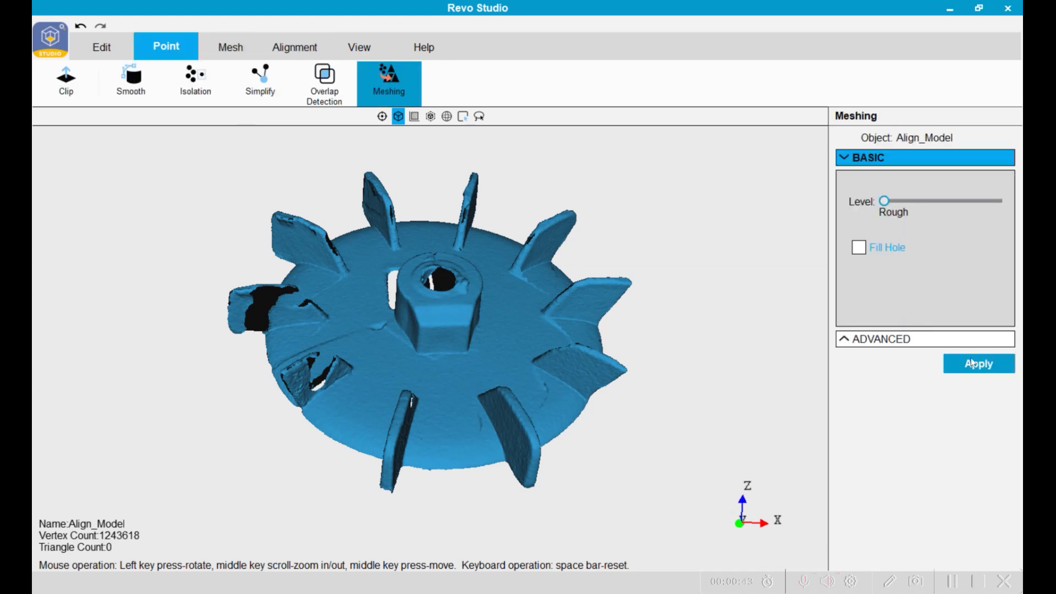
left_click(974, 363)
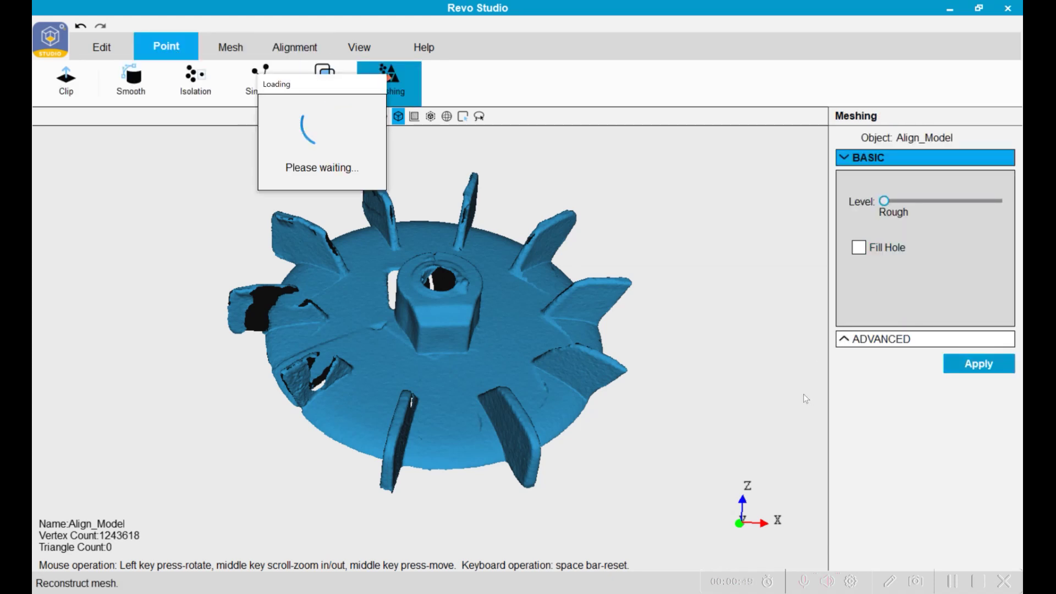
left_click_drag(568, 373, 424, 356)
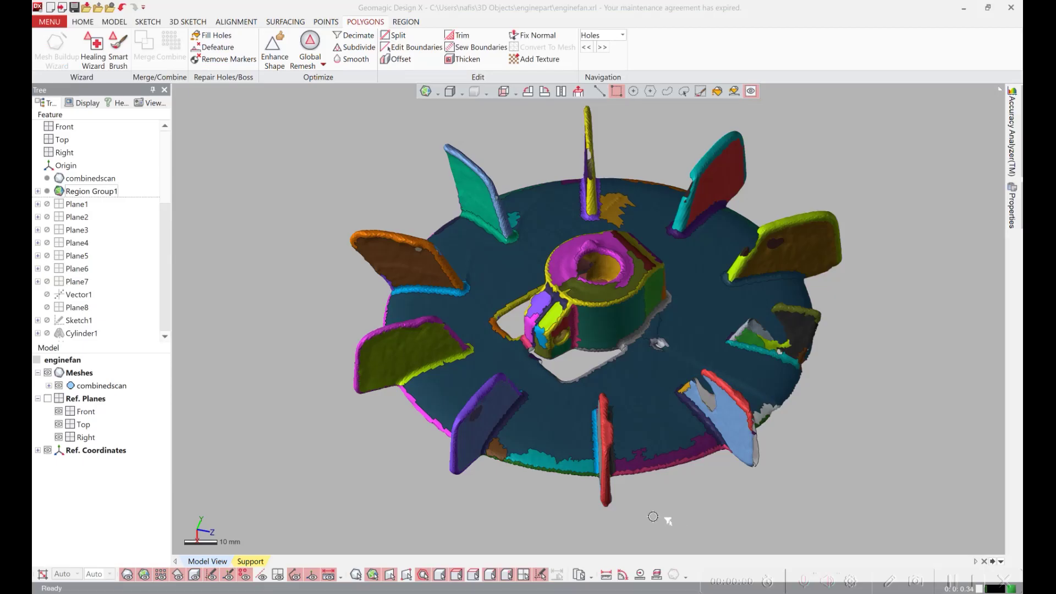
- Orbit the segmented fan mesh to view the blade profile area
mouse_move(482, 502)
right_mouse_down()
mouse_move(497, 456)
mouse_move(458, 497)
mouse_move(465, 481)
mouse_move(471, 488)
right_mouse_up()
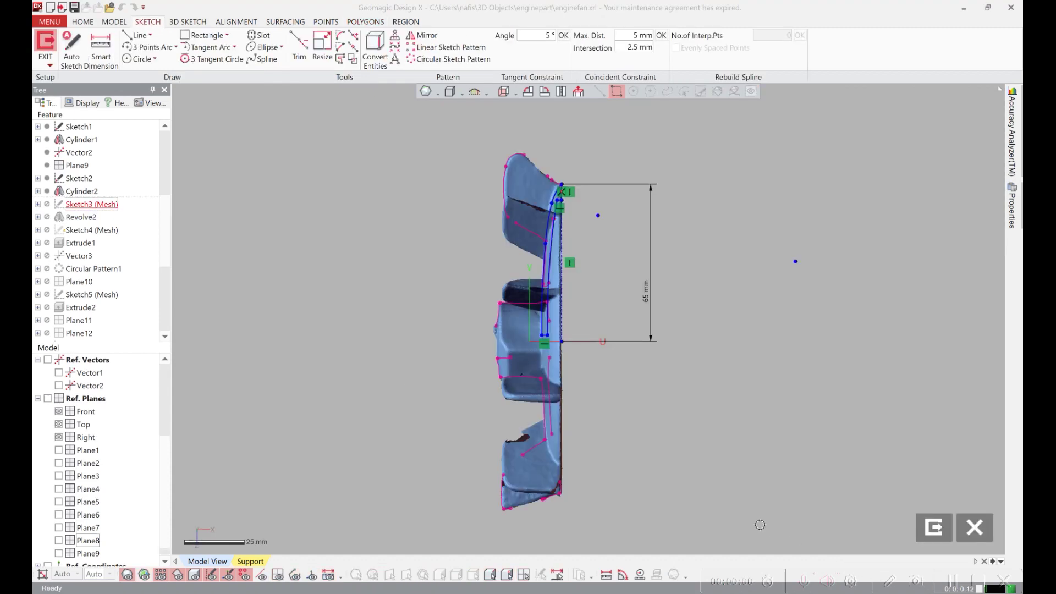
scroll(667, 432, "up", 3)
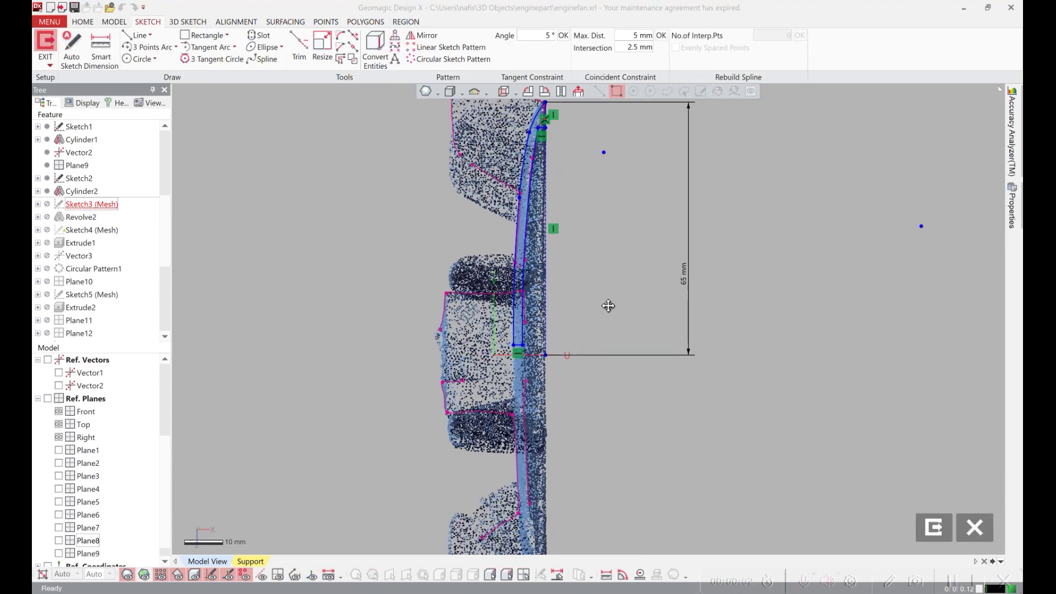
middle_click_drag(608, 305, 598, 438)
scroll(598, 433, "up", 2)
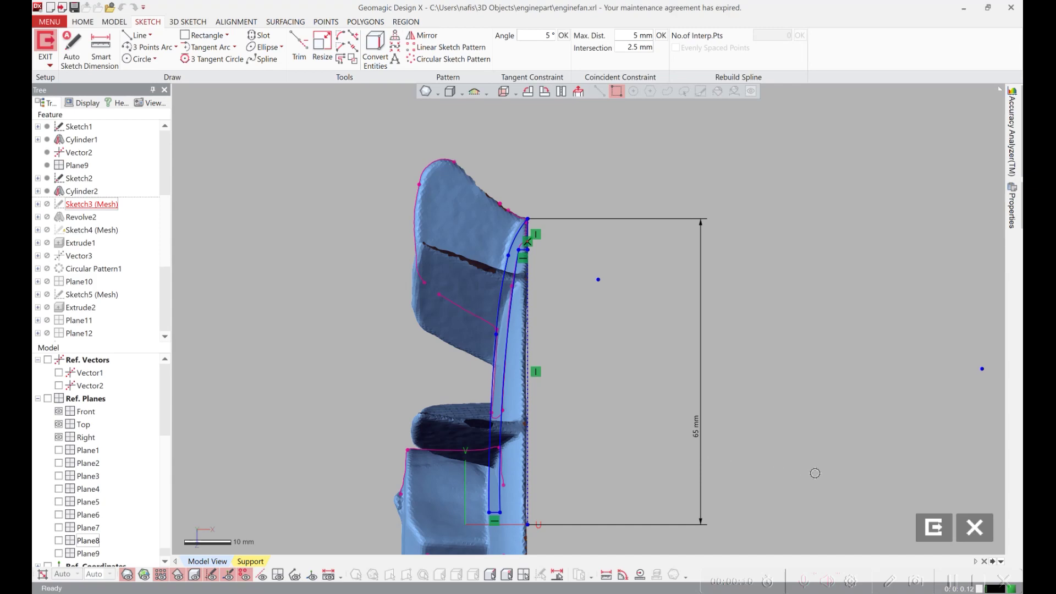
- Exit the sketch and uncheck Meshes so only the solid base disc shows
left_click(933, 526)
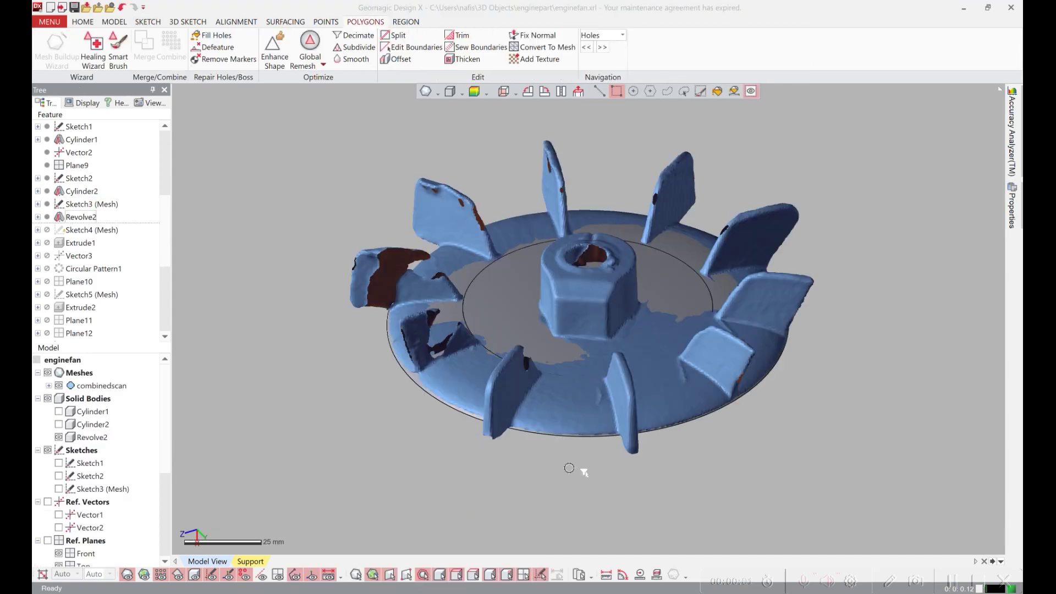
mouse_move(565, 464)
right_mouse_down()
mouse_move(566, 377)
mouse_move(559, 468)
mouse_move(538, 489)
right_mouse_up()
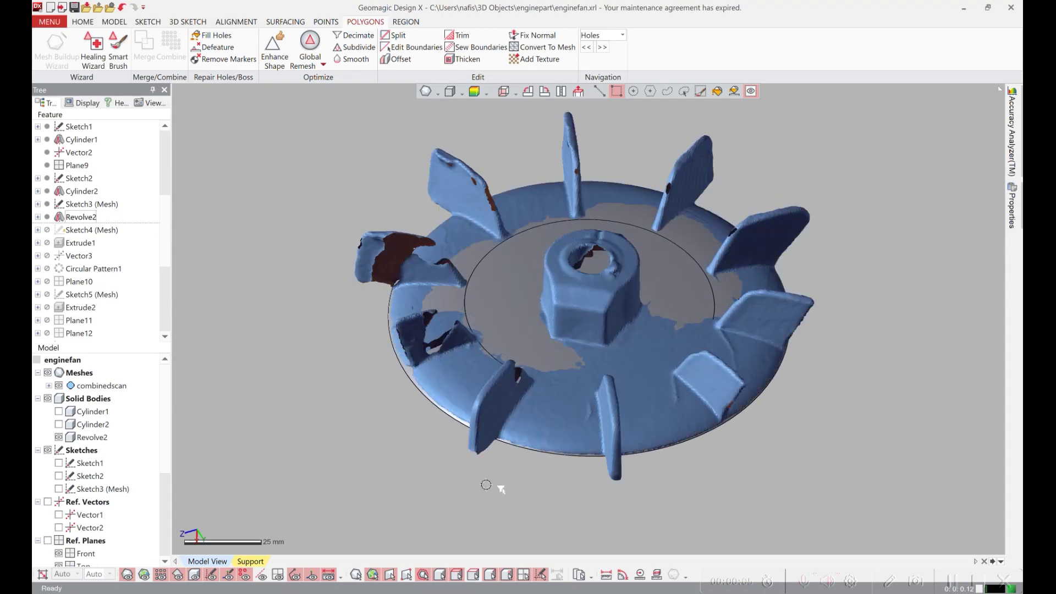
left_click(48, 373)
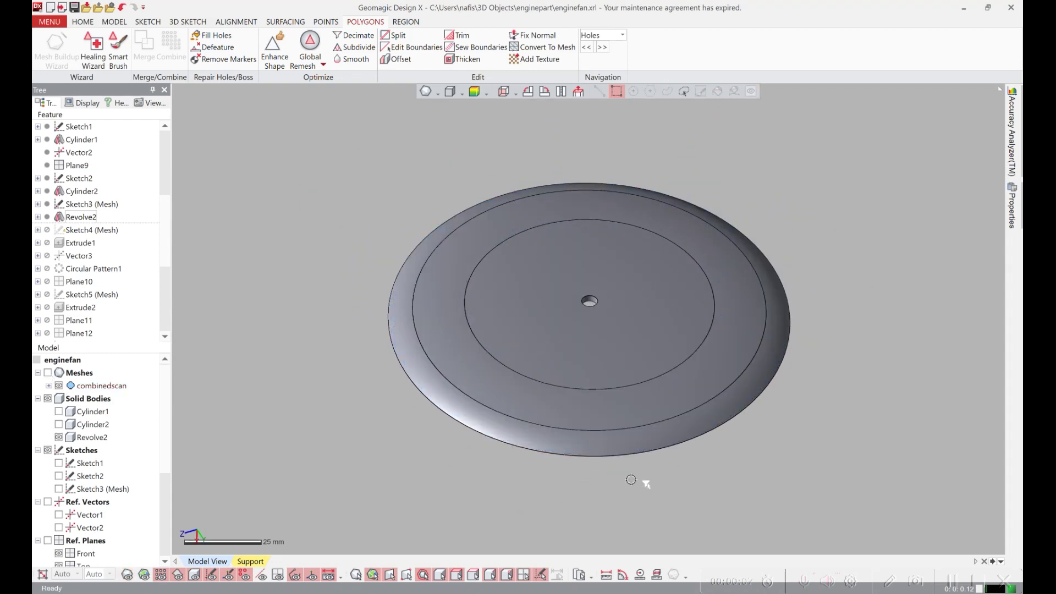
right_click_drag(645, 482, 609, 489)
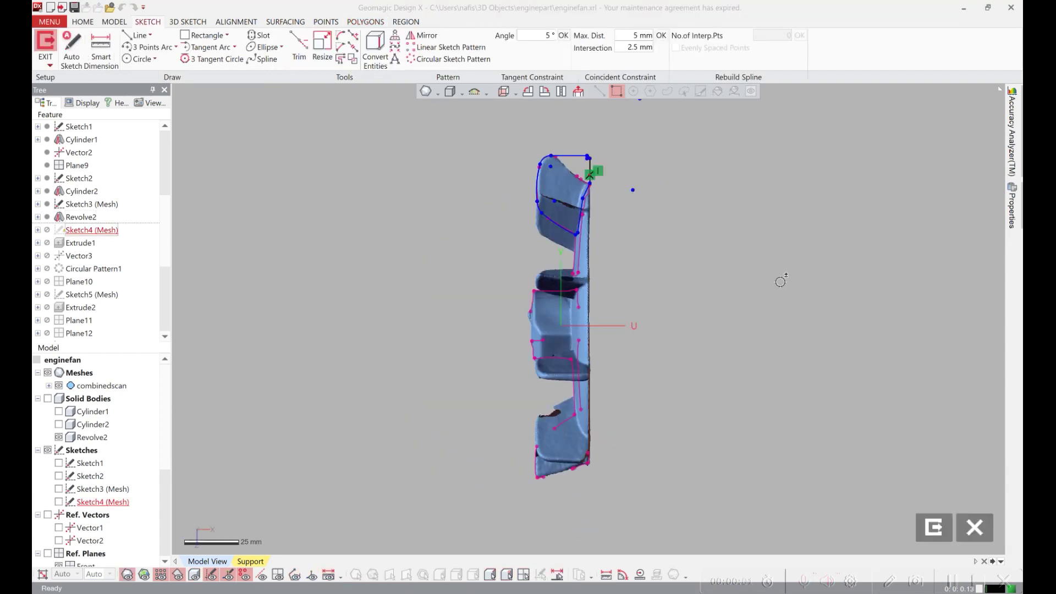
- Zoom in and pan to center the Sketch4 blade outline over the scanned blade
scroll(768, 380, "up", 5)
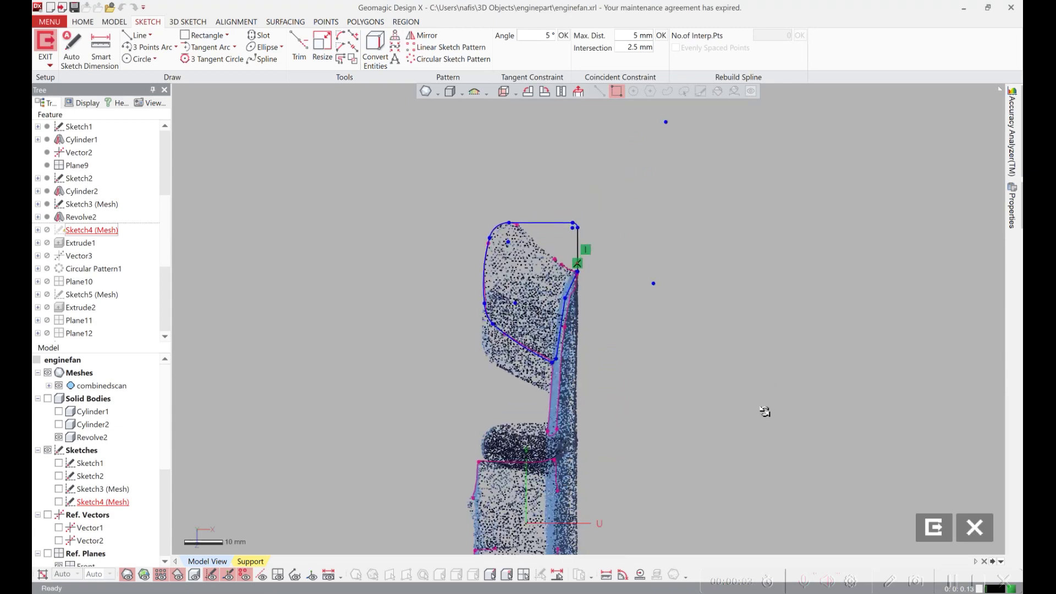
scroll(761, 416, "up", 3)
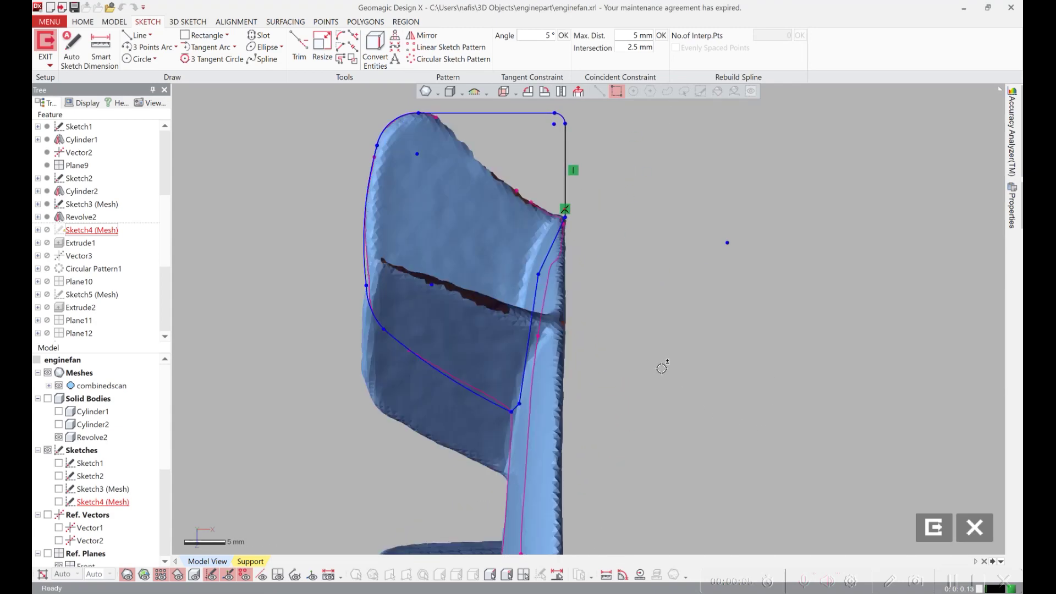
middle_click_drag(661, 367, 877, 508)
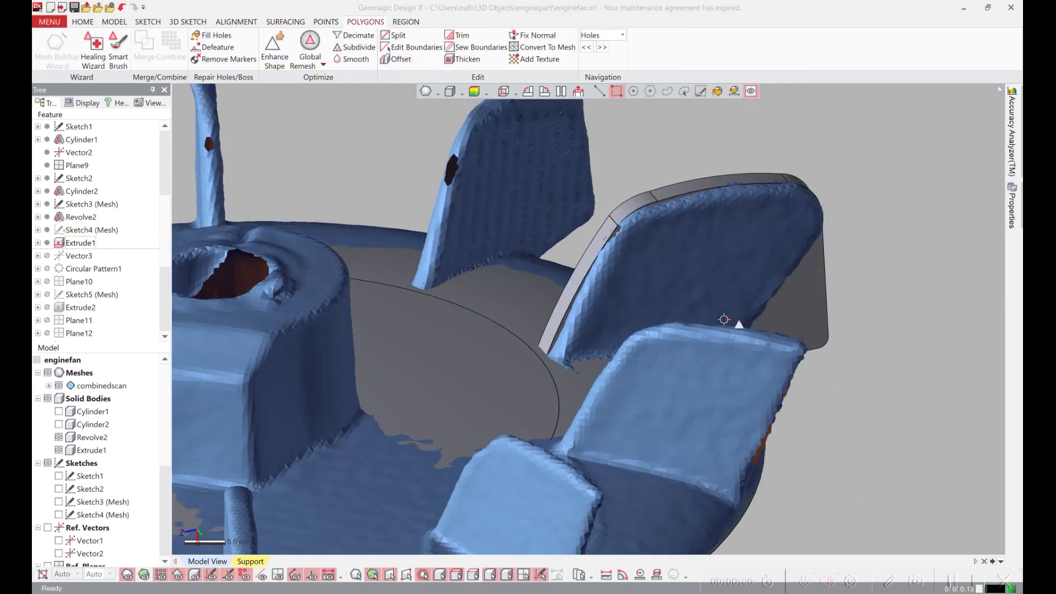
- Uncheck Meshes to view the ten patterned solid blades around the disc
mouse_move(722, 309)
right_mouse_down()
mouse_move(676, 341)
mouse_move(684, 323)
mouse_move(815, 269)
mouse_move(745, 327)
mouse_move(766, 292)
mouse_move(750, 304)
mouse_move(716, 302)
mouse_move(740, 320)
mouse_move(704, 309)
mouse_move(740, 319)
right_mouse_up()
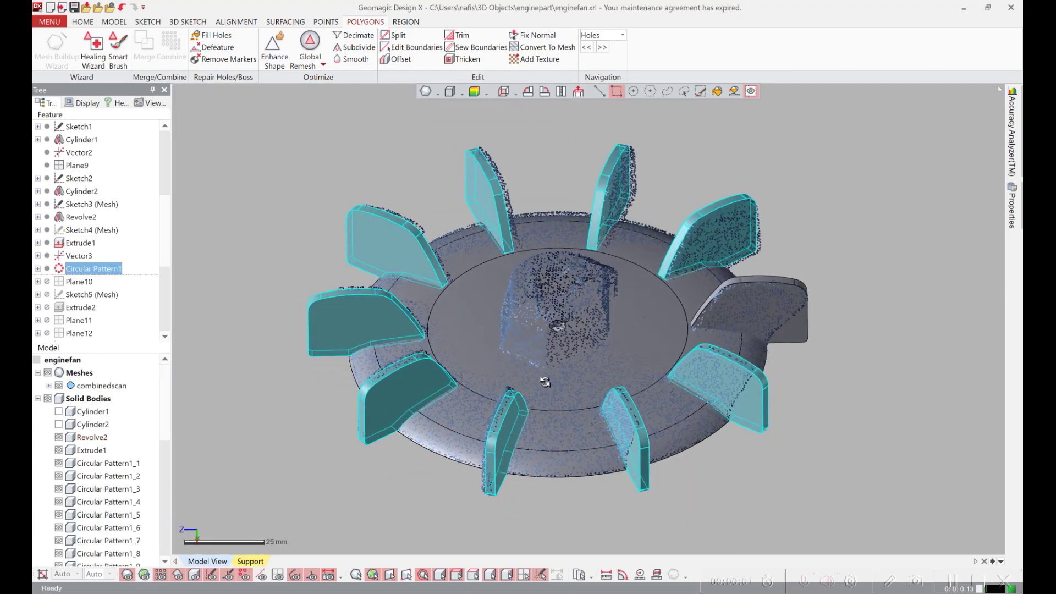
right_click_drag(543, 351, 516, 431)
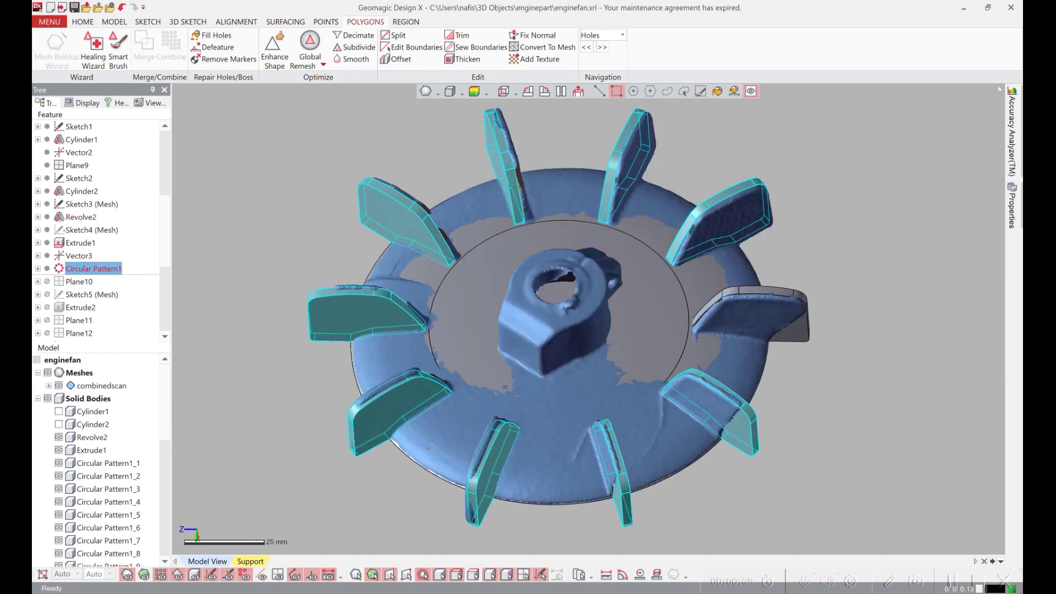
left_click(48, 373)
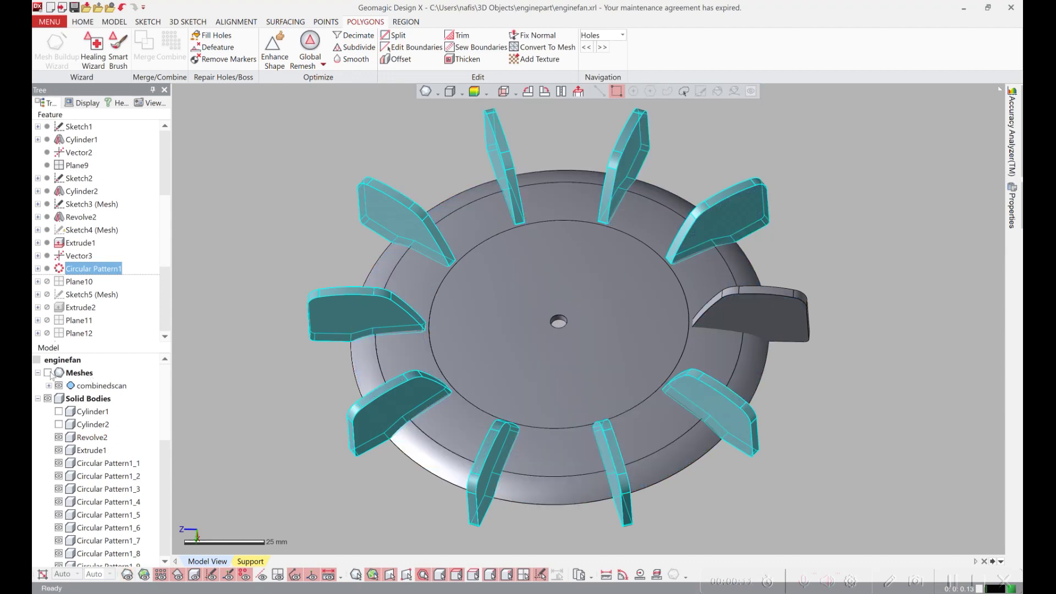
mouse_move(302, 440)
right_mouse_down()
mouse_move(253, 308)
mouse_move(231, 300)
mouse_move(236, 335)
right_mouse_up()
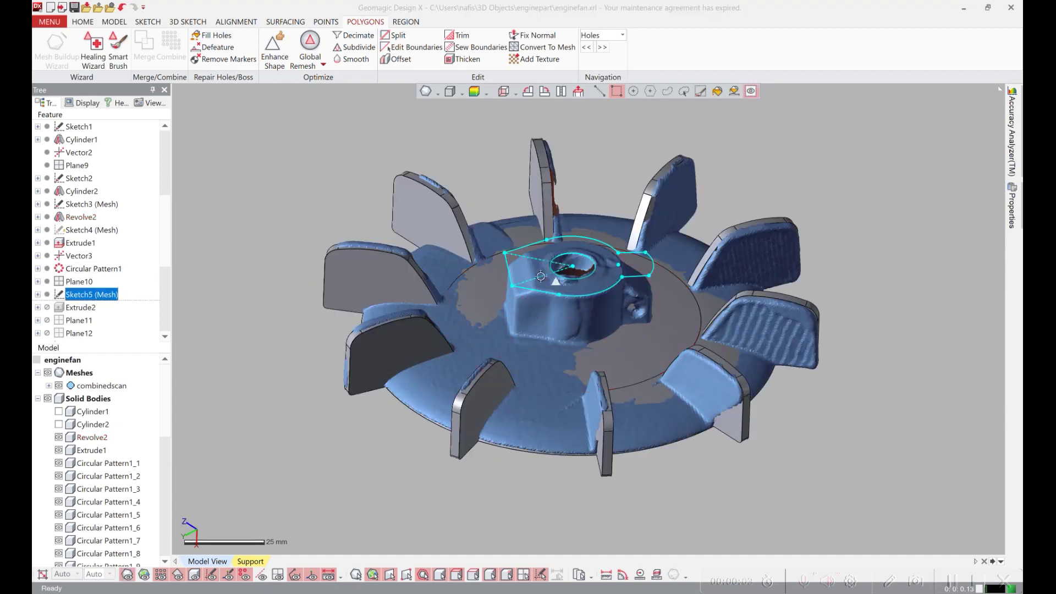
- Open Sketch5's 18 mm hub outline face-on, hide the solid bodies, and view it against the scan
double_click(111, 297)
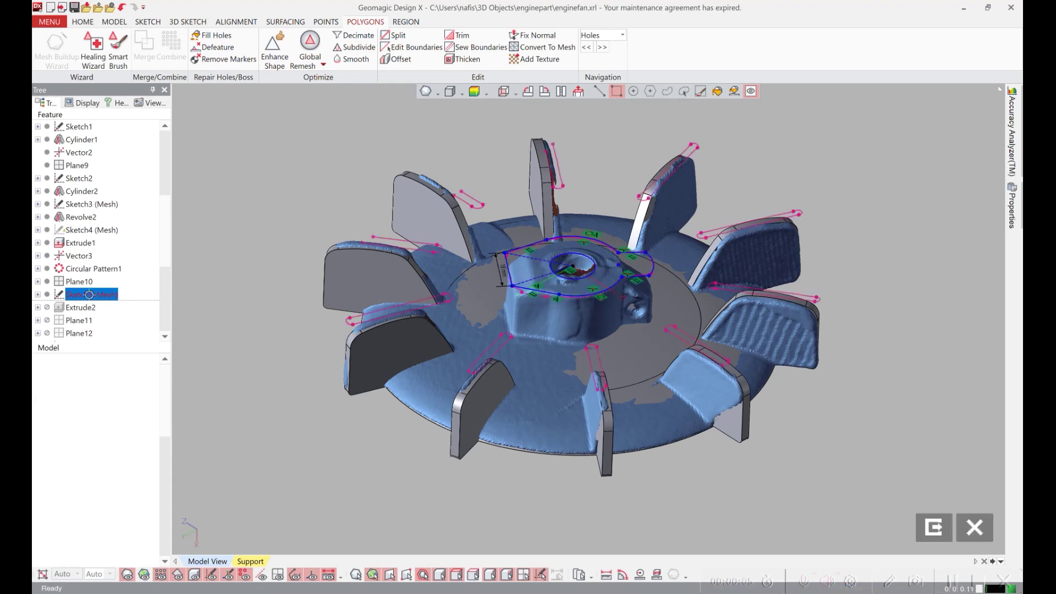
left_click(578, 92)
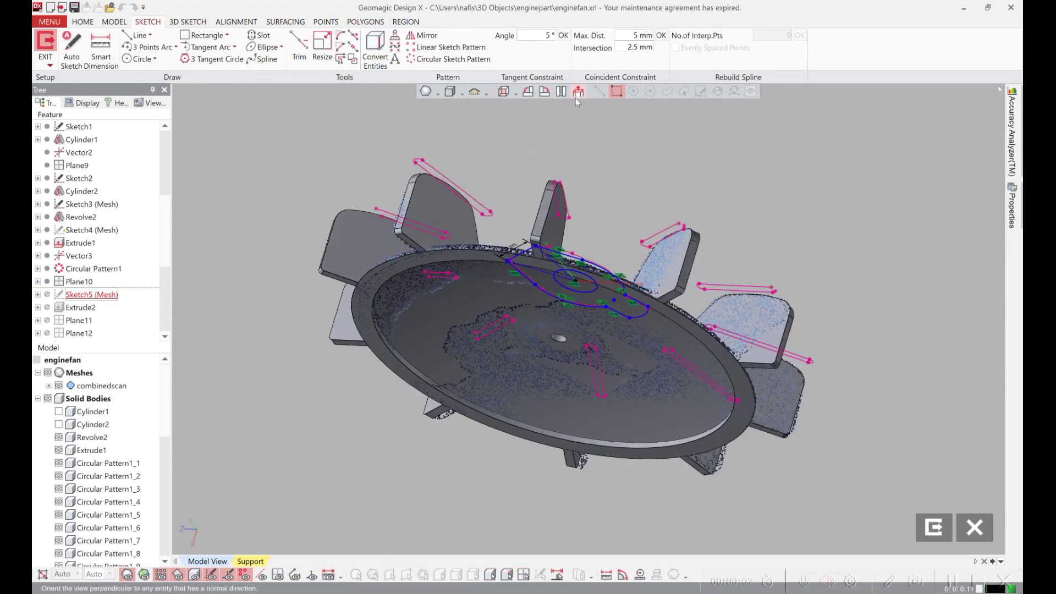
scroll(498, 449, "up", 5)
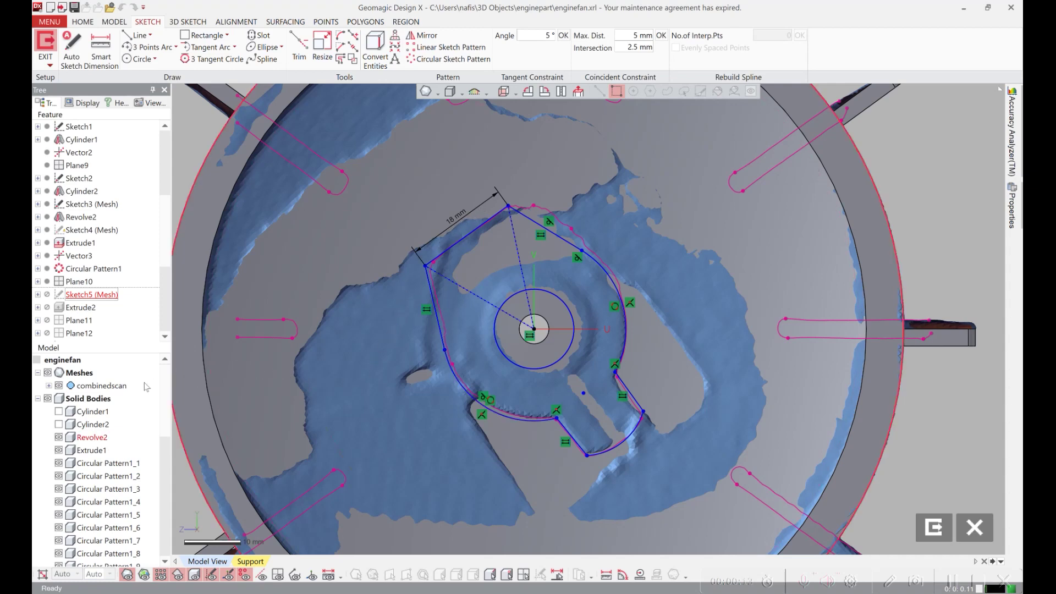
left_click(48, 399)
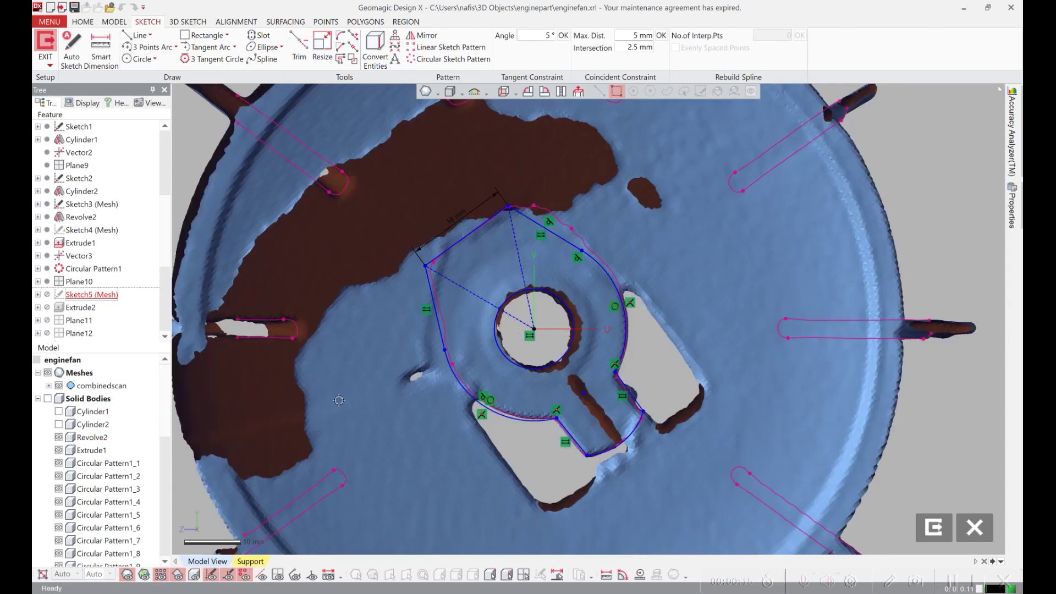
right_click_drag(339, 400, 217, 308)
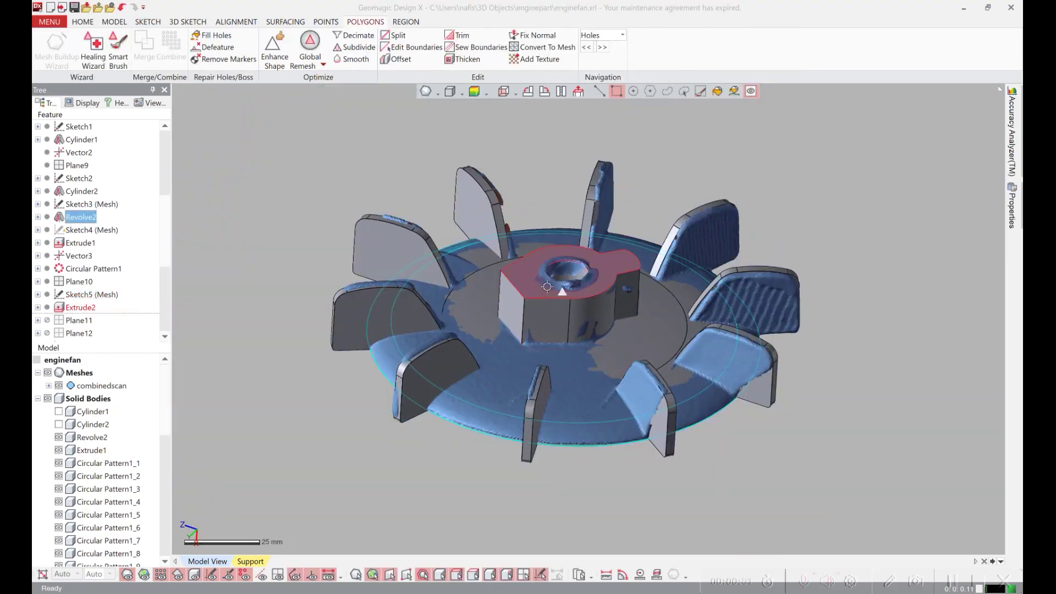
- Turn the fan near side-on to see Sketch6's five-sided cut profile against the scan
mouse_move(547, 337)
right_mouse_down()
mouse_move(490, 200)
mouse_move(501, 219)
mouse_move(509, 304)
mouse_move(466, 317)
mouse_move(472, 267)
right_mouse_up()
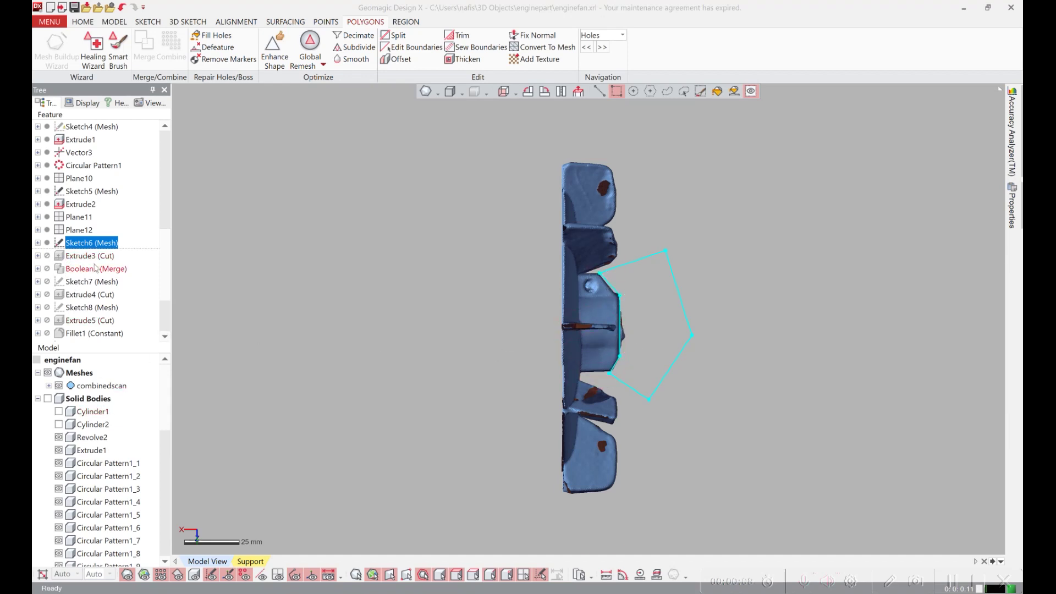
- Show the solid bodies and hide the scan mesh to inspect the faceted hexagonal hub
left_click(48, 398)
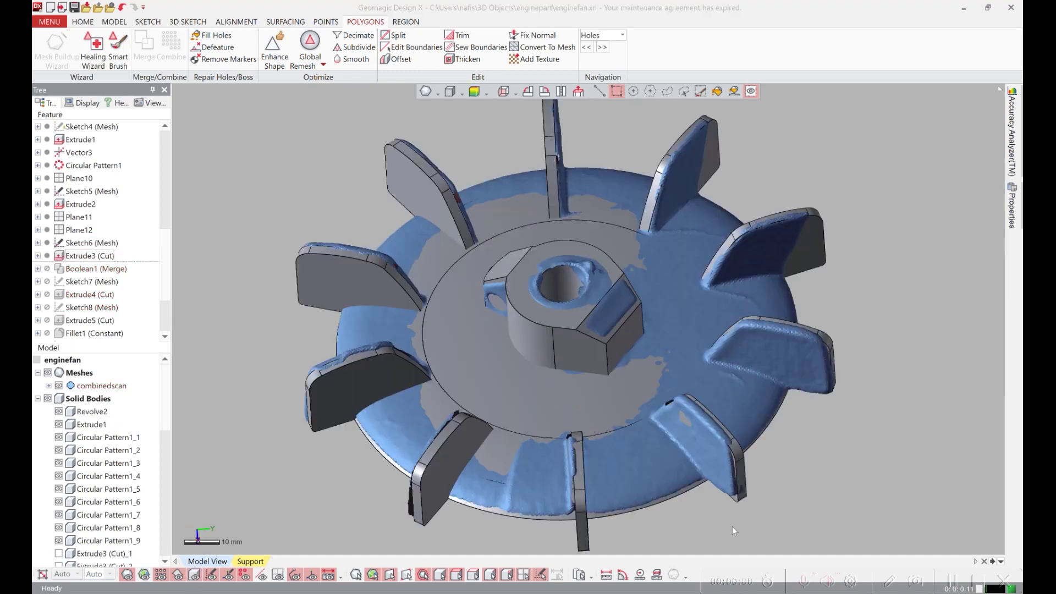
mouse_move(544, 440)
right_mouse_down()
mouse_move(545, 385)
mouse_move(550, 404)
mouse_move(289, 346)
right_mouse_up()
left_click(47, 373)
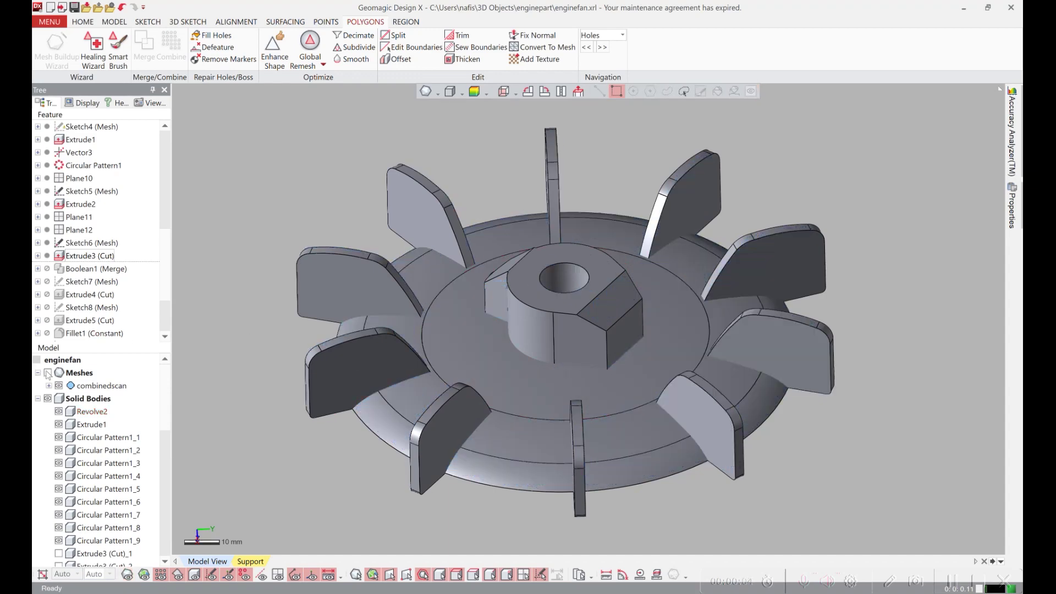
right_click_drag(310, 410, 438, 405)
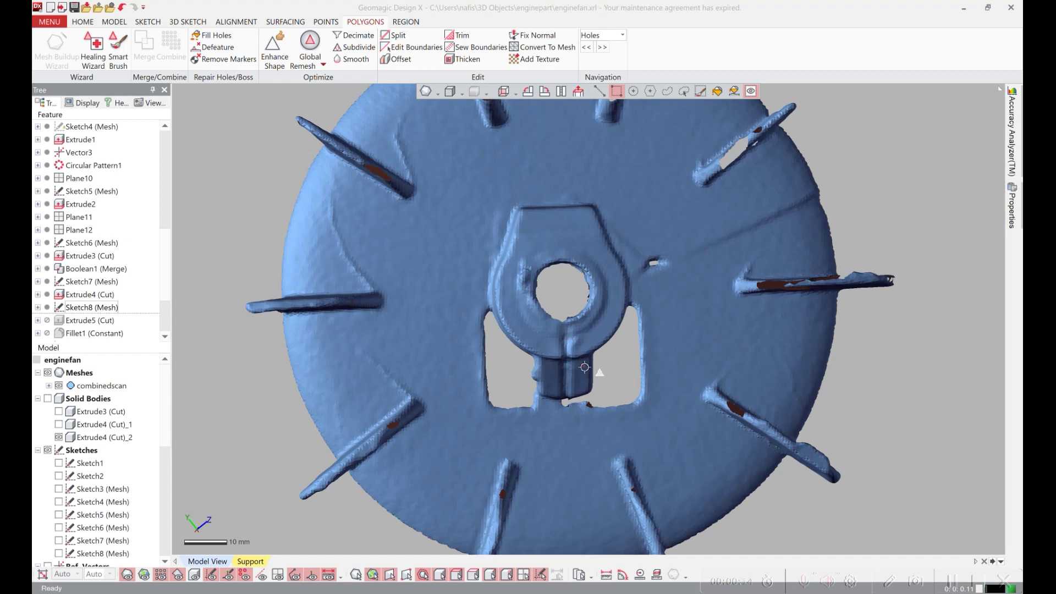
- Orbit the underside to check Extrude5's rectangular openings and slot in the solid
mouse_move(769, 514)
right_mouse_down()
mouse_move(855, 428)
mouse_move(830, 507)
mouse_move(682, 371)
mouse_move(513, 376)
right_mouse_up()
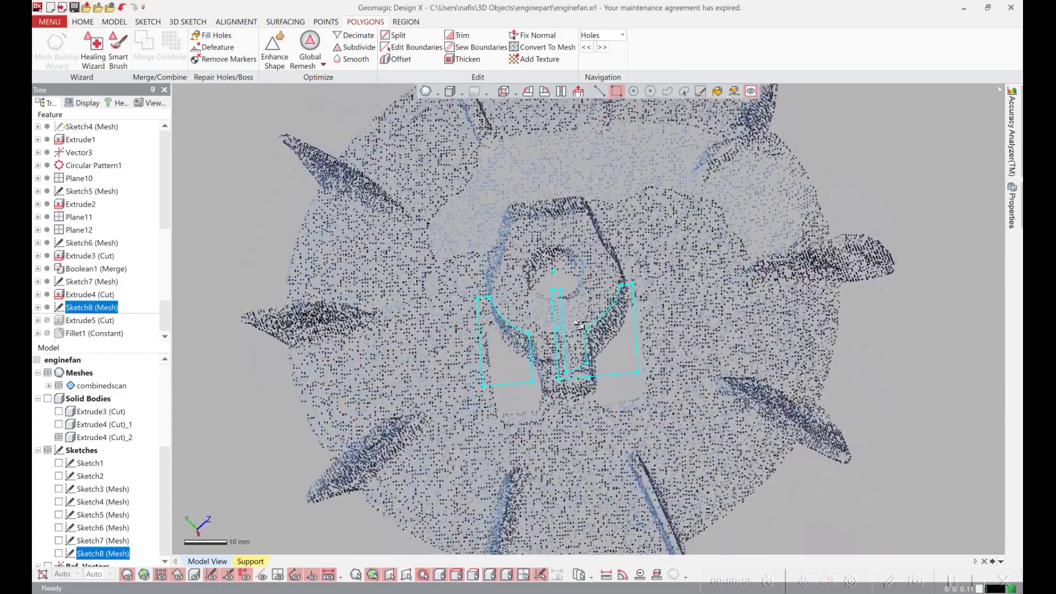
right_click_drag(579, 324, 558, 360)
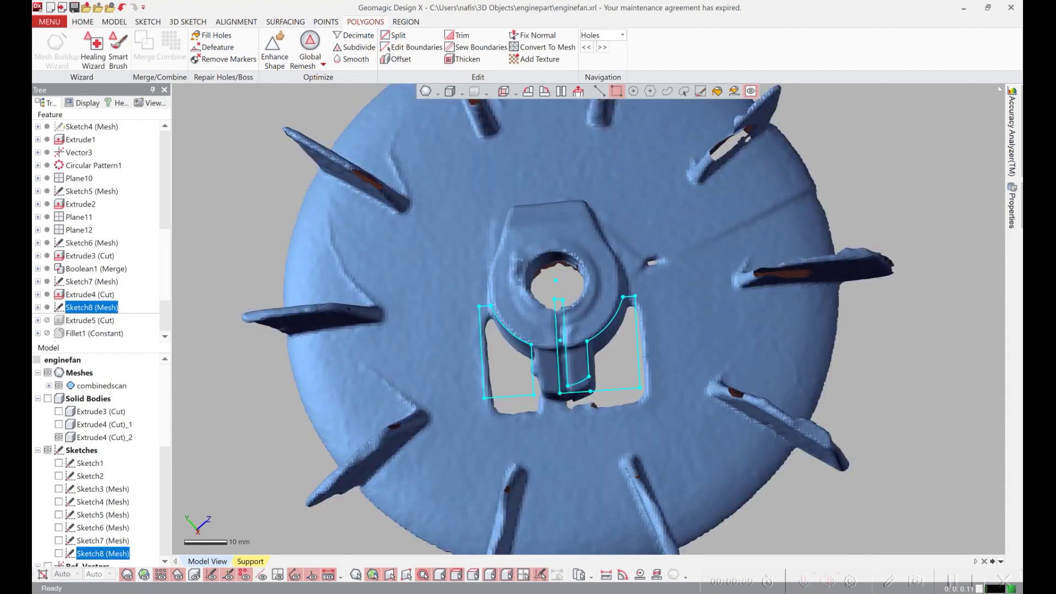
mouse_move(715, 385)
right_mouse_down()
mouse_move(730, 438)
mouse_move(900, 273)
mouse_move(877, 292)
mouse_move(697, 323)
mouse_move(737, 275)
mouse_move(740, 292)
right_mouse_up()
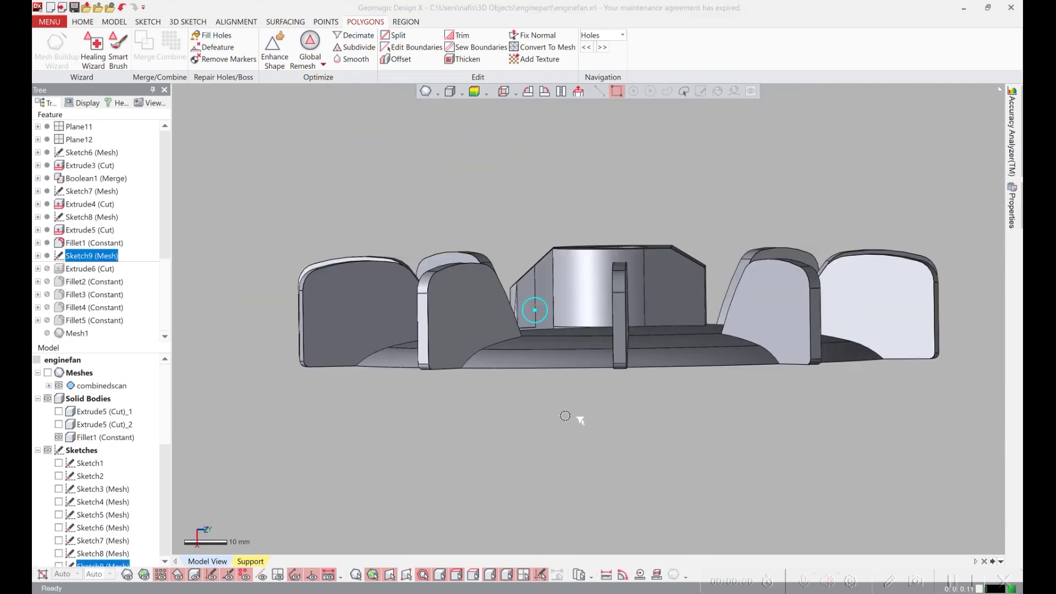
- Show the scan mesh over the solid to compare Extrude6's hub hole, then return to isometric
mouse_move(580, 420)
right_mouse_down()
mouse_move(577, 439)
mouse_move(570, 427)
right_mouse_up()
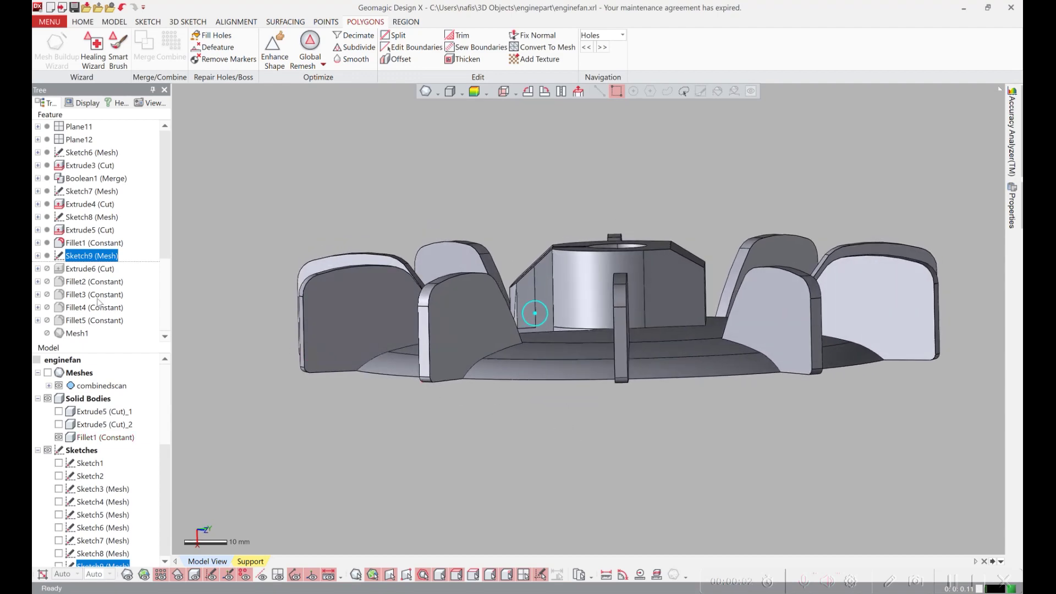
left_click(47, 372)
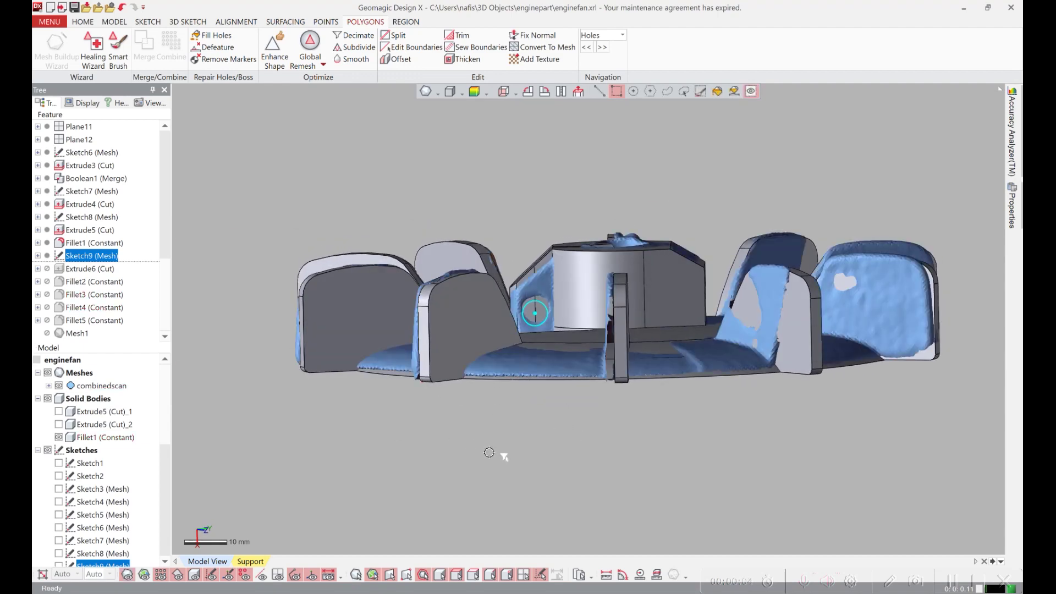
mouse_move(488, 452)
right_mouse_down()
mouse_move(412, 520)
mouse_move(462, 453)
mouse_move(491, 451)
right_mouse_up()
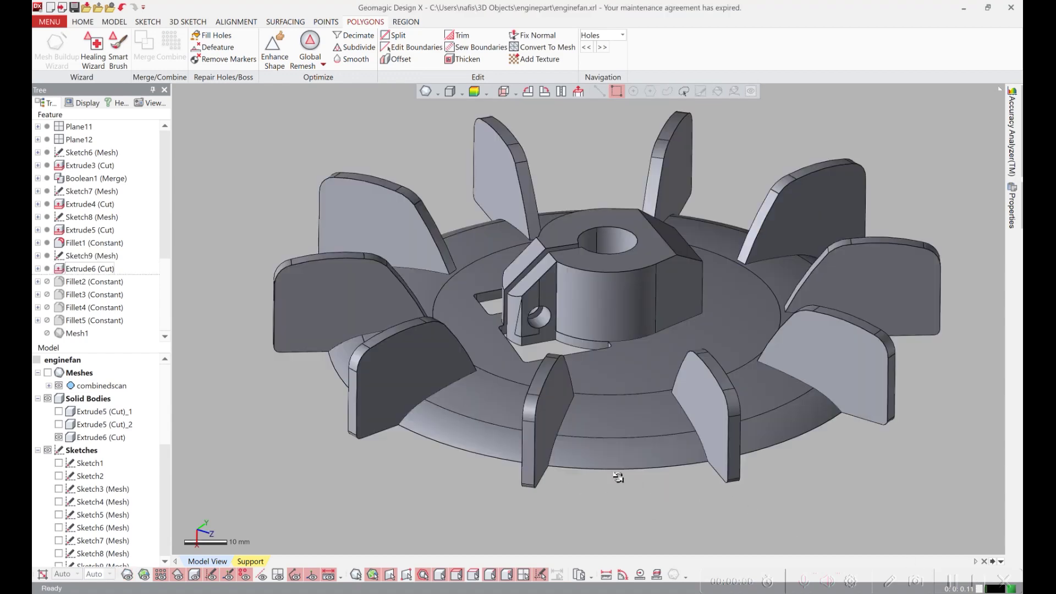
right_click_drag(618, 477, 594, 396)
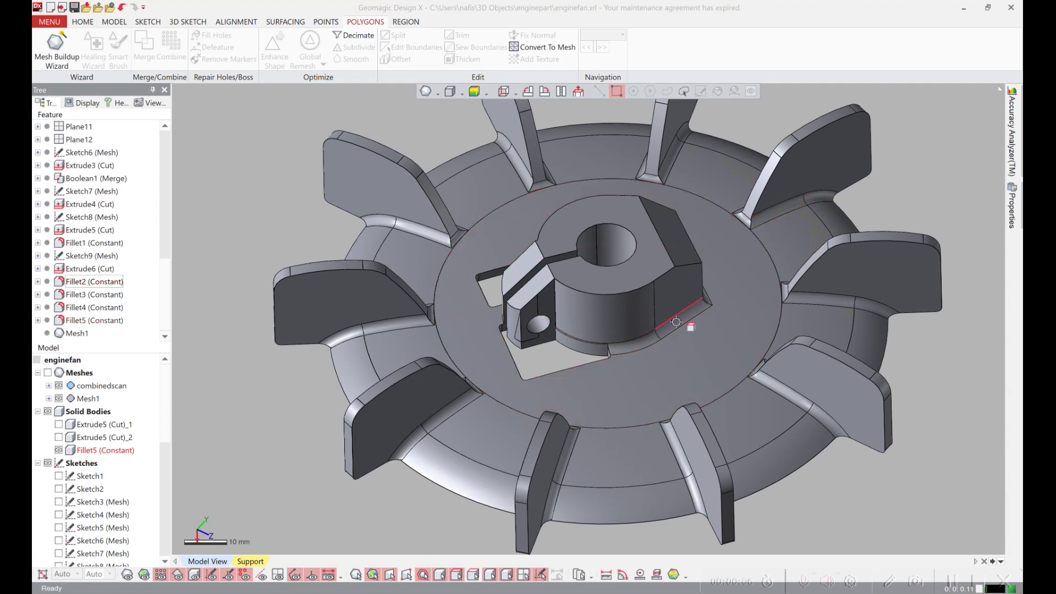
- Orbit the finished fan to inspect the filleted blade roots and hub edges
right_click_drag(582, 435, 599, 357)
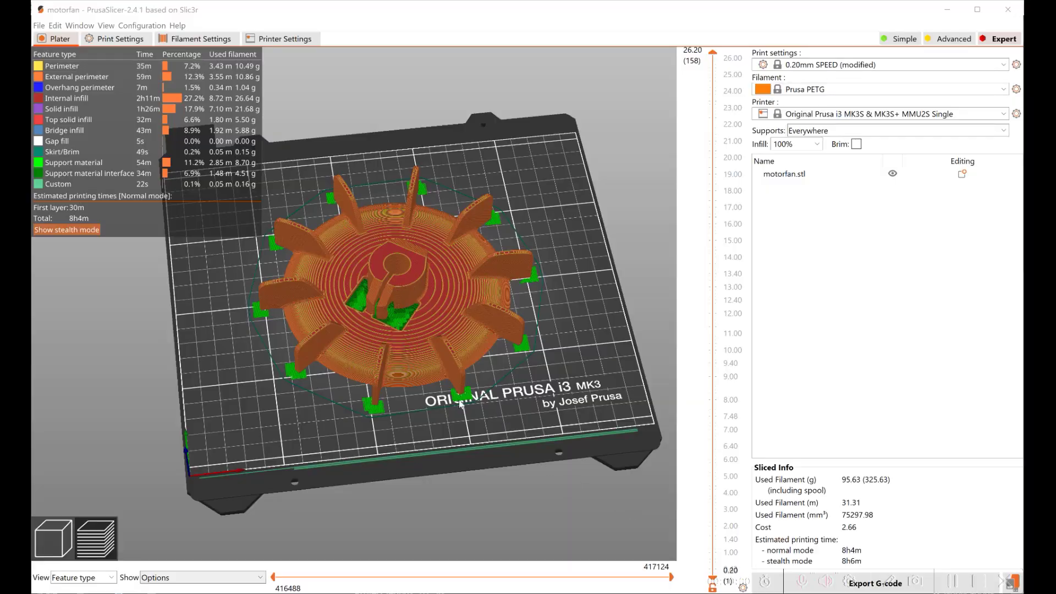
left_click_drag(460, 404, 683, 280)
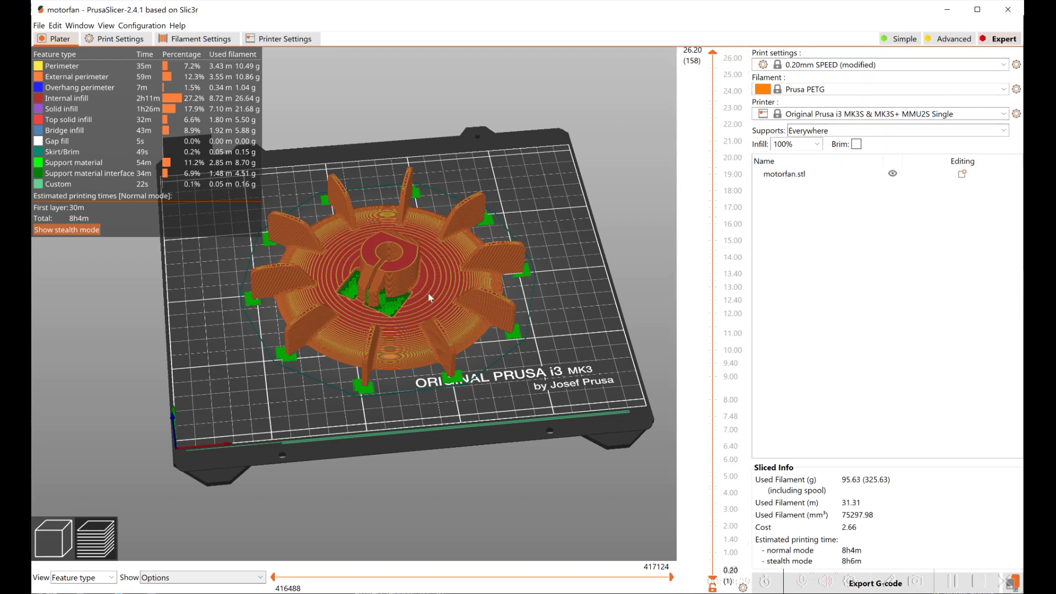
mouse_move(429, 297)
left_mouse_down()
mouse_move(431, 277)
mouse_move(412, 286)
mouse_move(410, 305)
mouse_move(427, 291)
left_mouse_up()
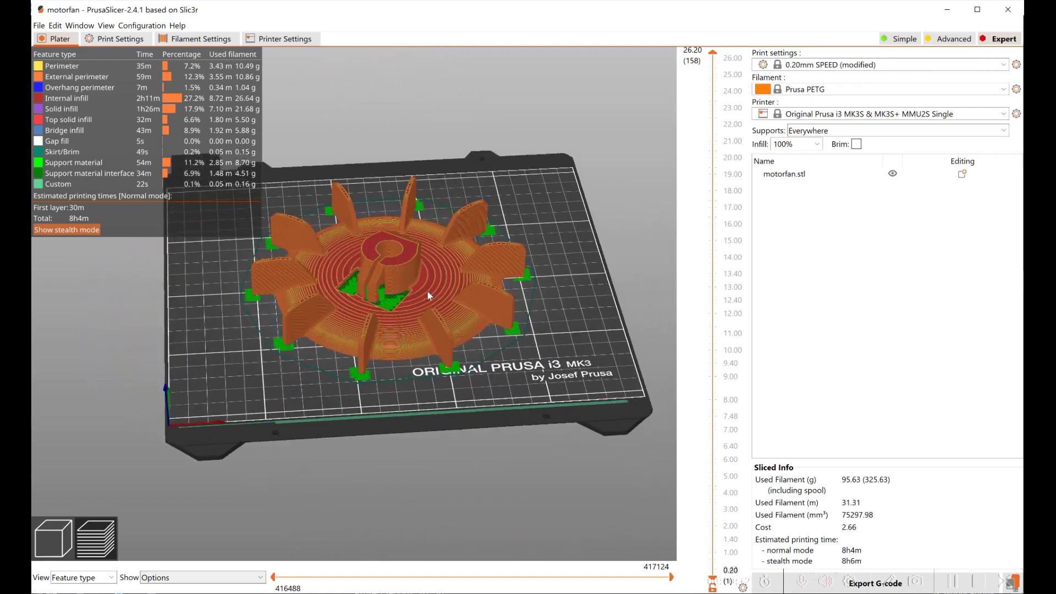